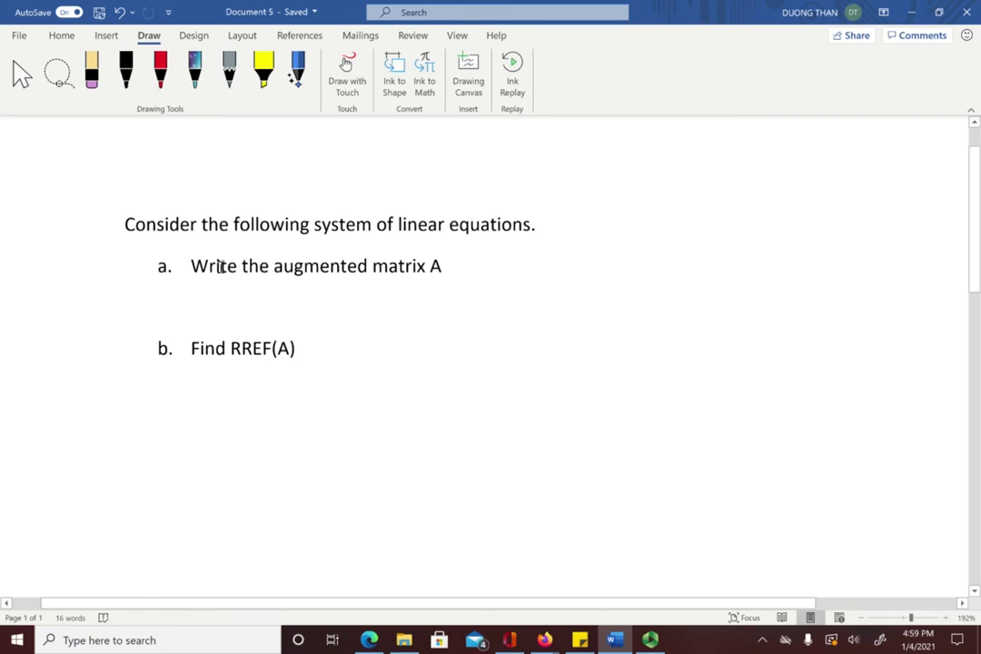
Step: Add a blank line below the 'Consider the following system…' sentence
key(Return)
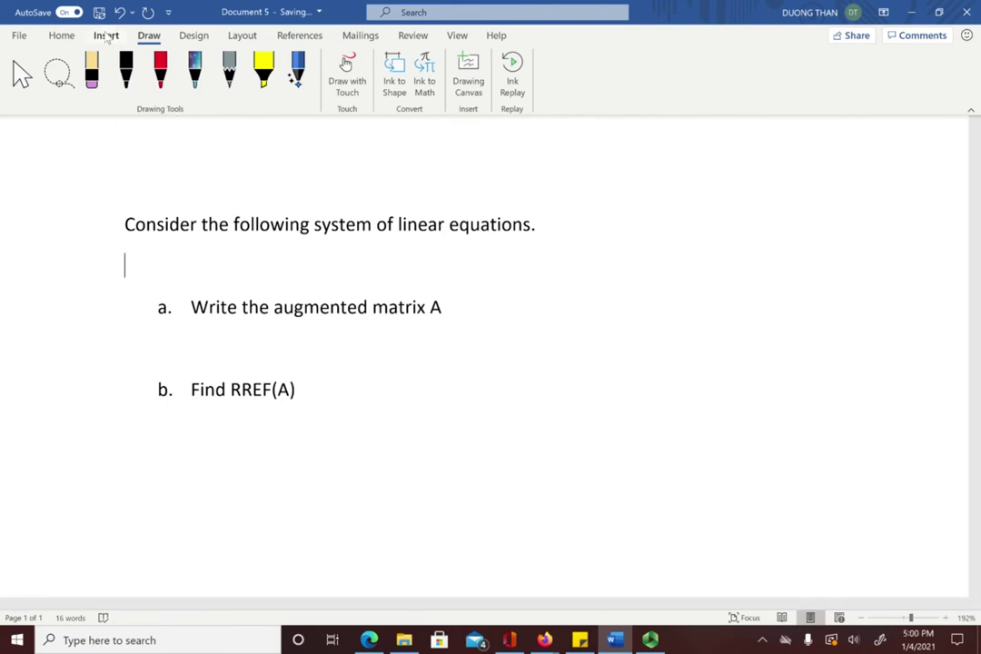
Step: Insert an equation on the blank line holding a three-row cases brace
click(106, 36)
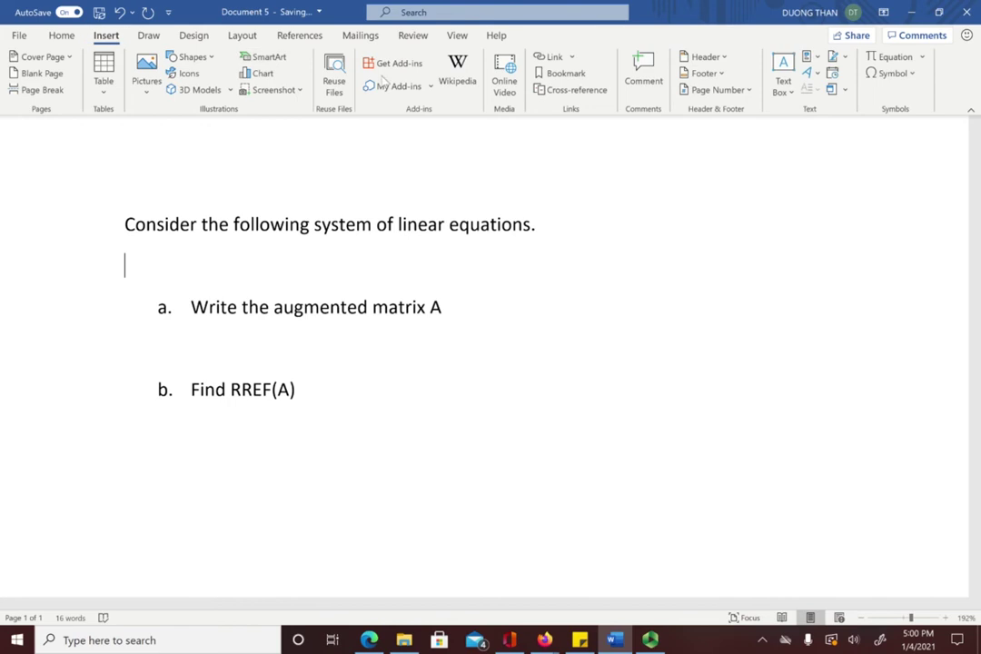
click(883, 58)
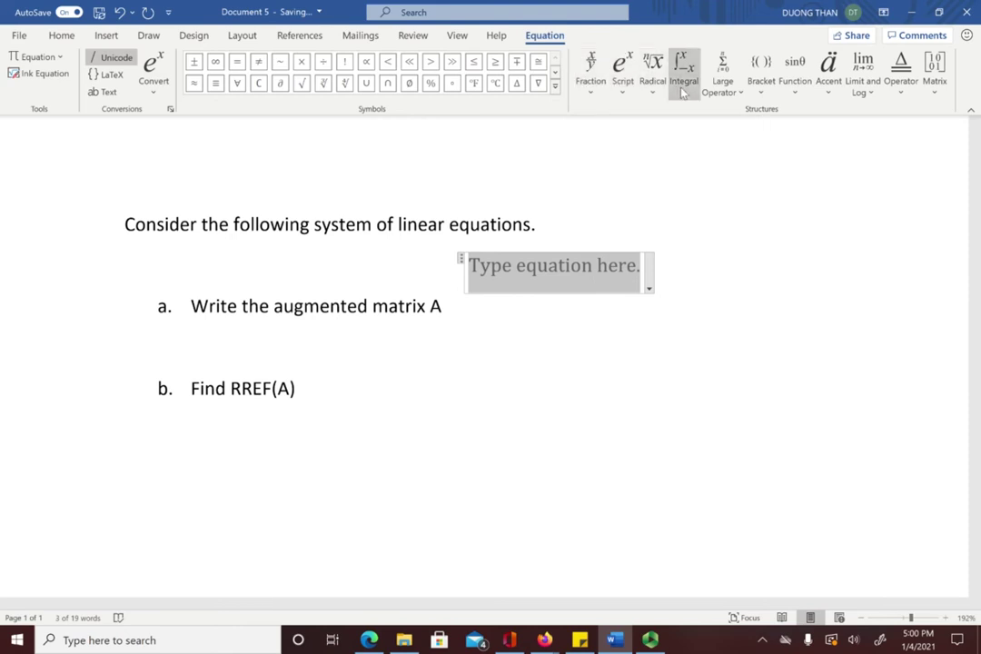
click(764, 95)
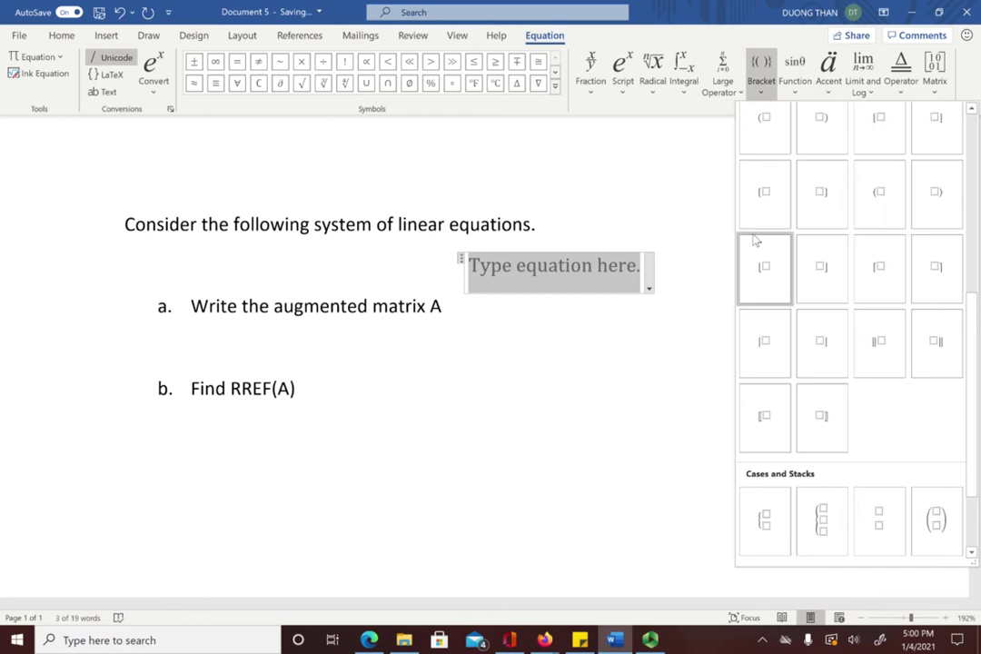
scroll(770, 278, down, 1)
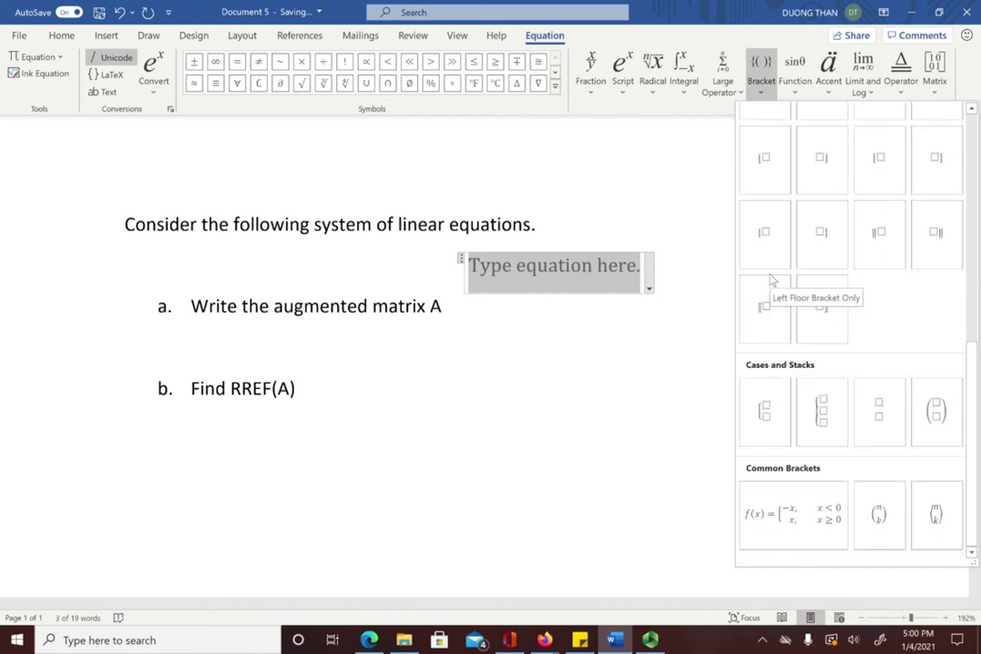
click(820, 407)
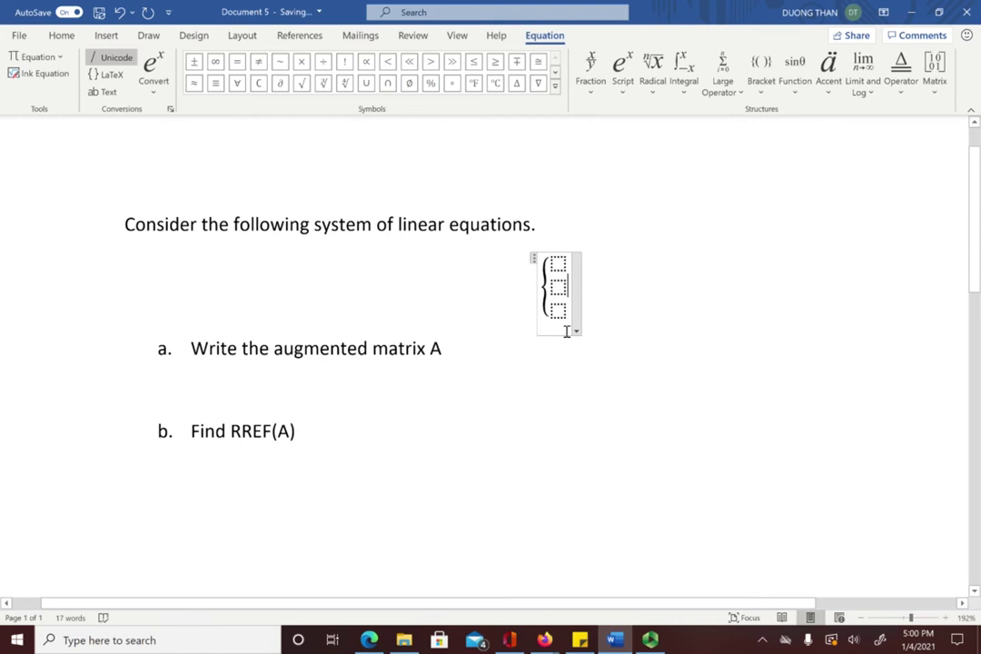
click(557, 265)
Step: Type x₁+2x₂−x₃=0, 2x₁−x₂+x₃=−1 and 3x₁+x₂+x₃=1 into the brace's three rows
text(x_1+2x_2-x_3 )
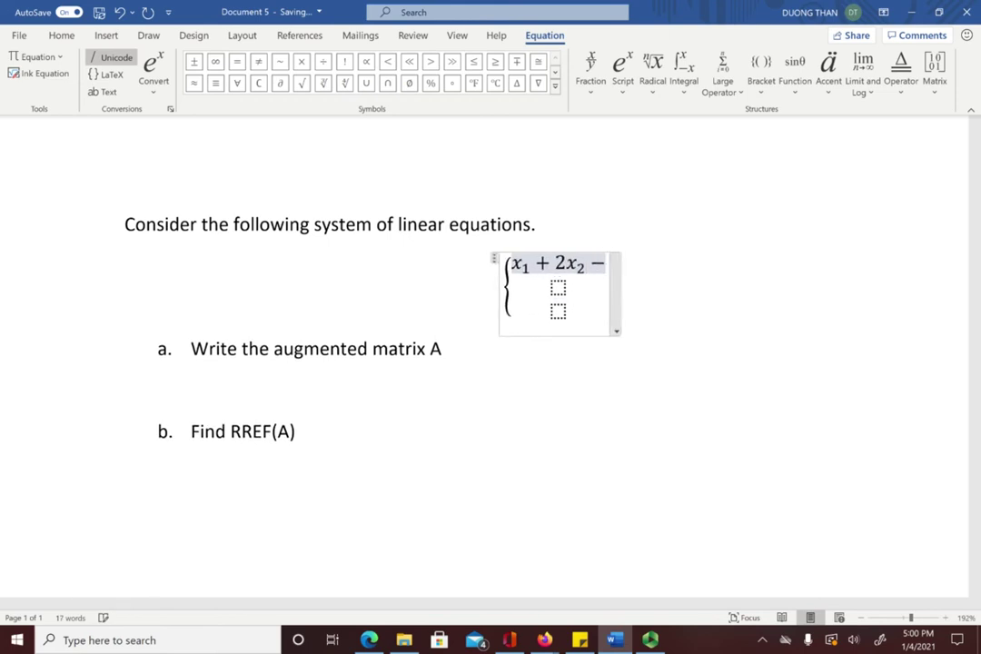
text(=0)
click(558, 288)
text(2)
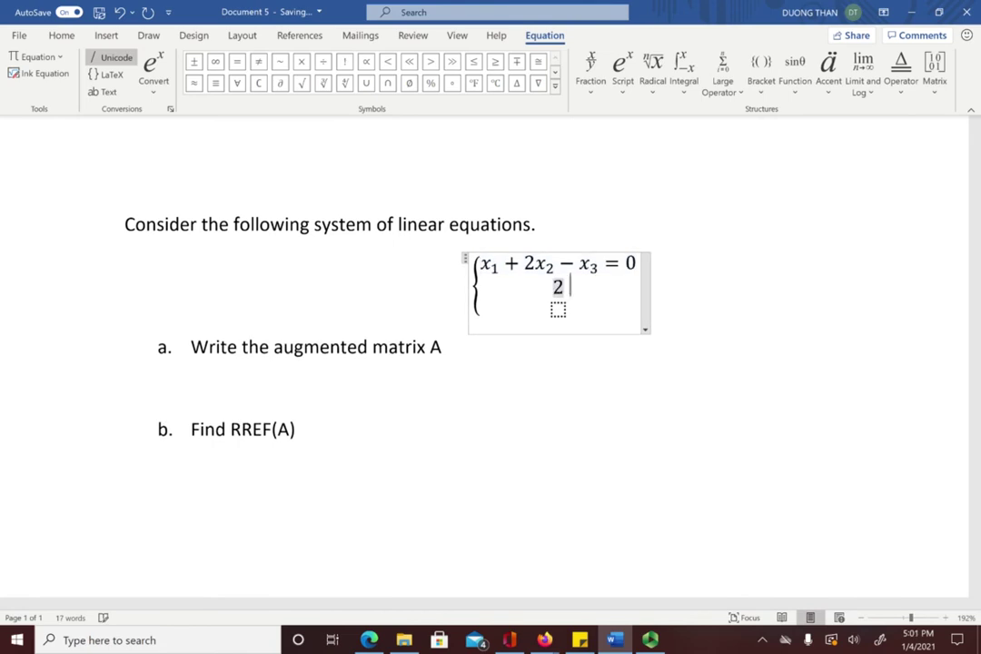
text(x_1 -x_2 +x_3)
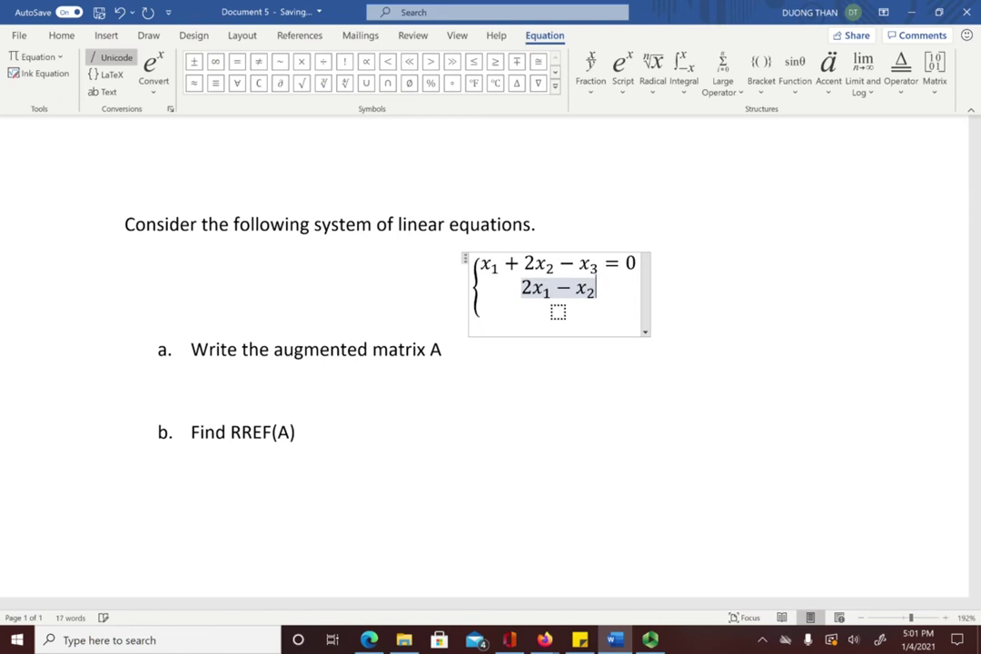
text( = -1)
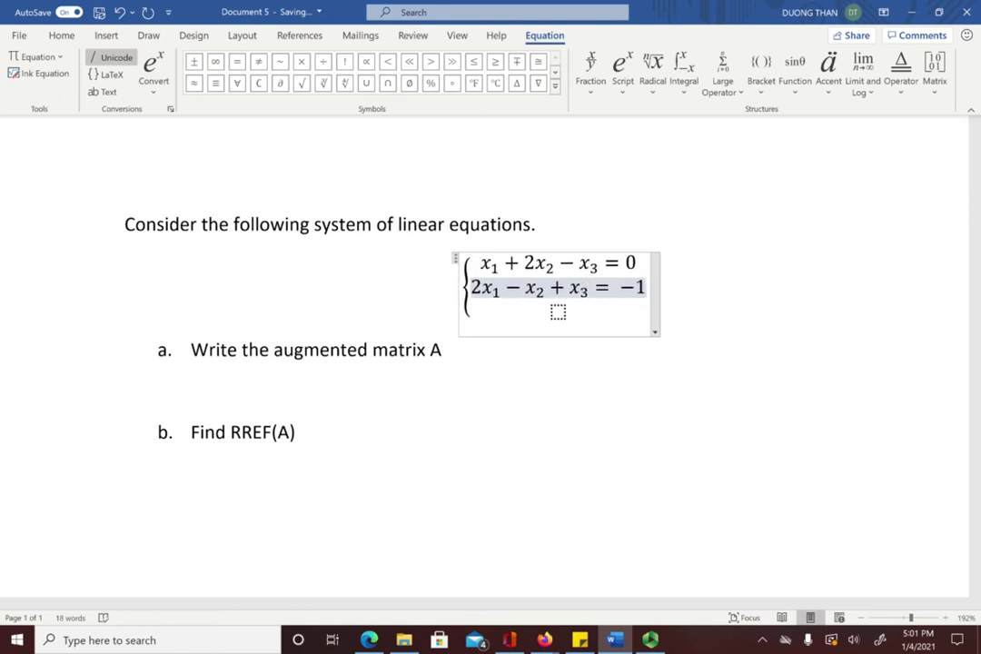
click(557, 311)
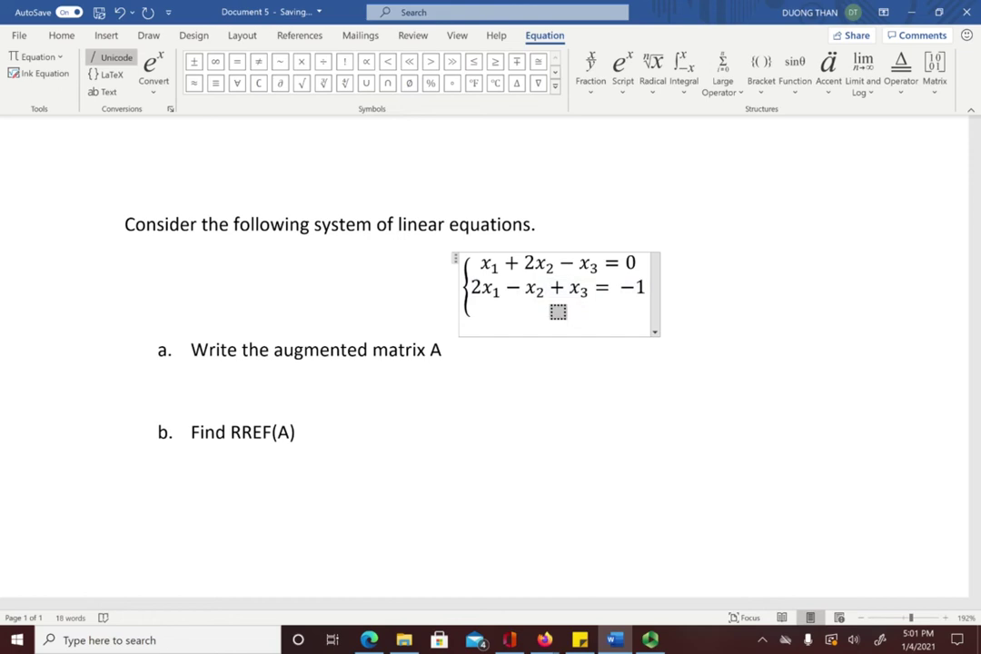
text(3x_1 +)
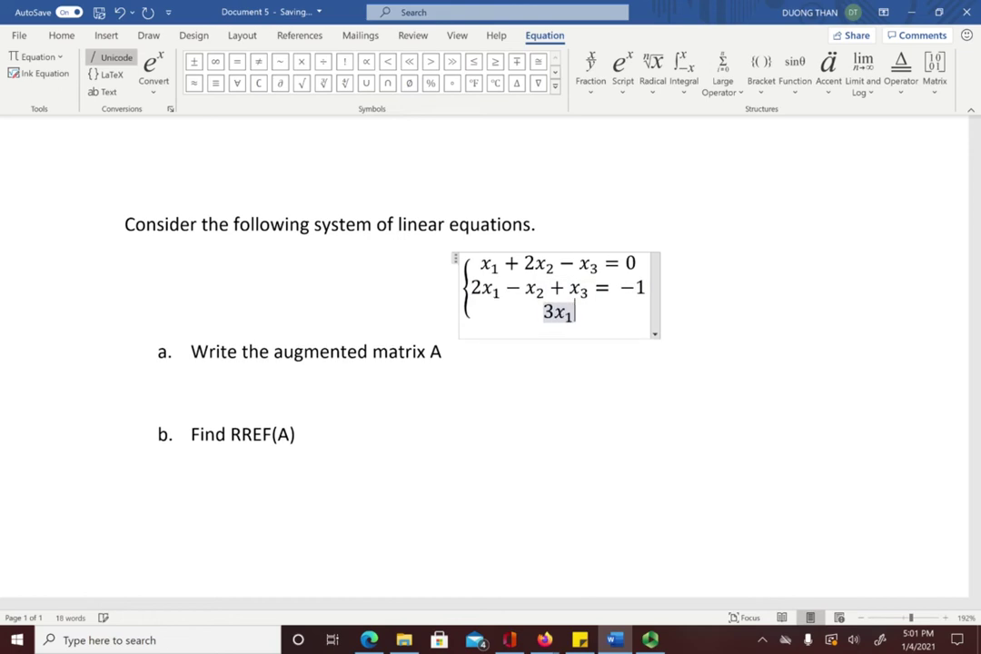
text(x_2 )
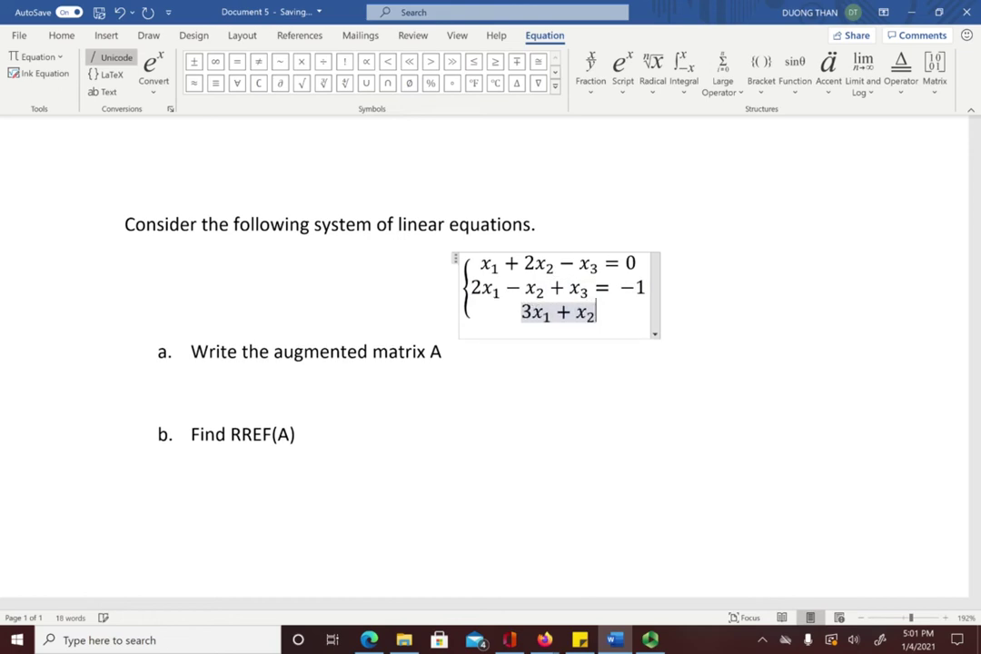
text(+x_3 =1)
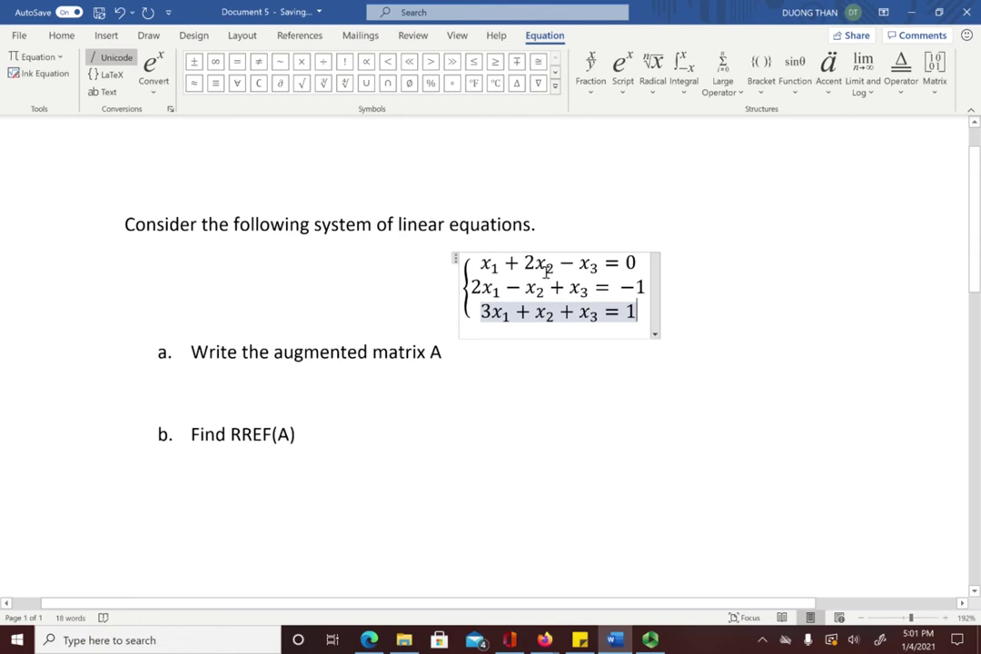
Step: Set the system equation's justification to Left and return to the body text
click(654, 335)
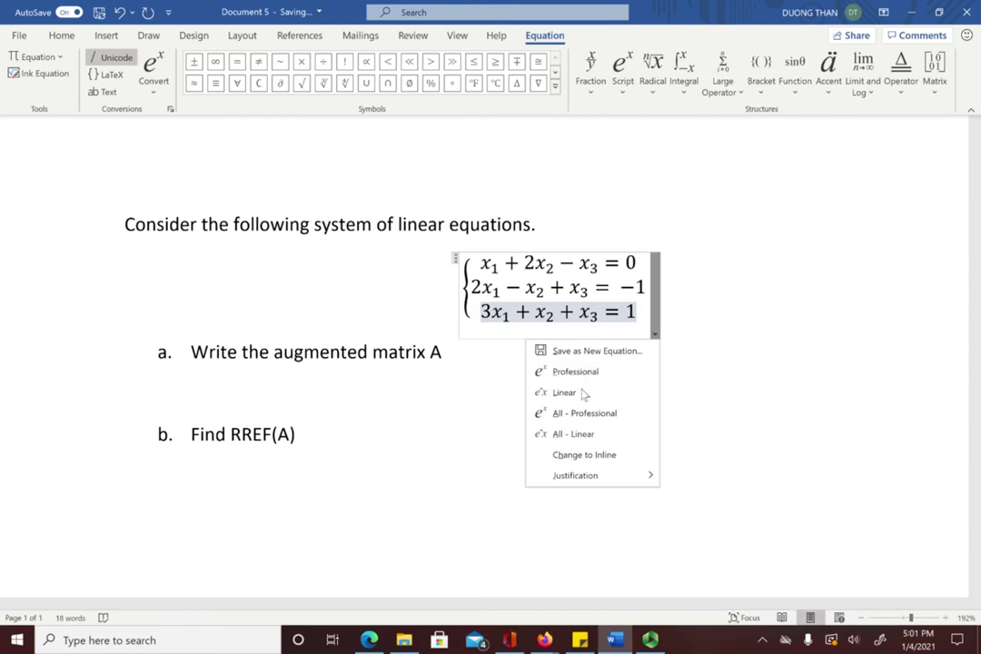
mouse_move(586, 476)
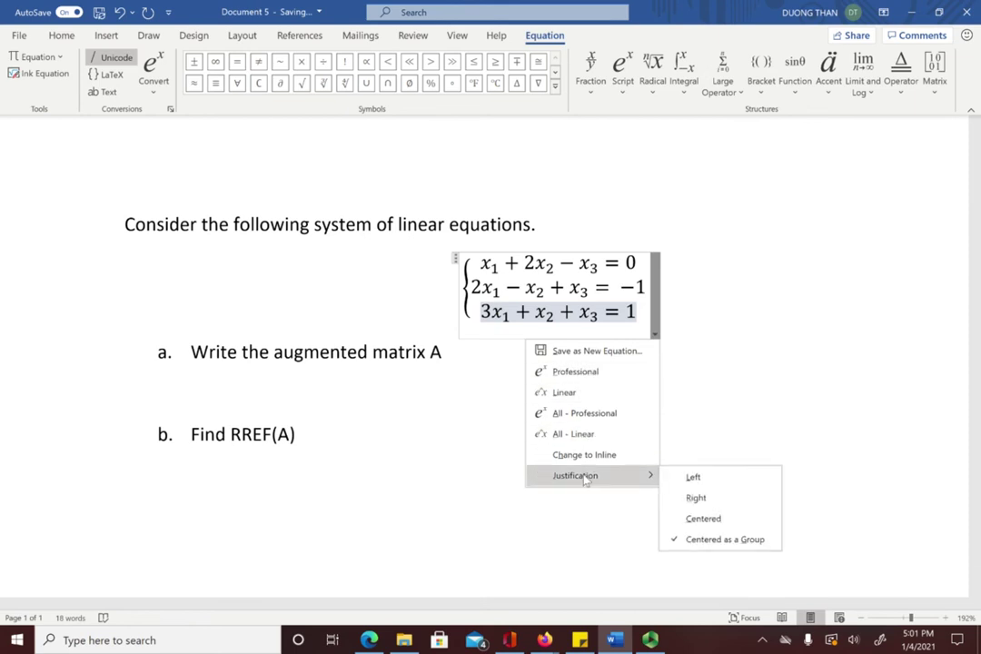
click(690, 477)
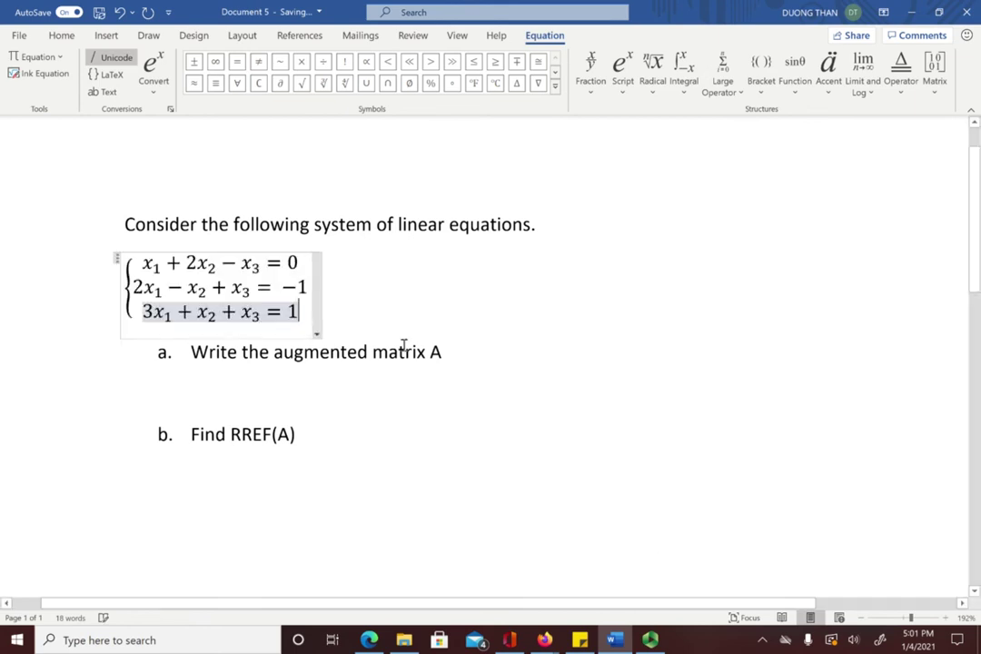
click(366, 340)
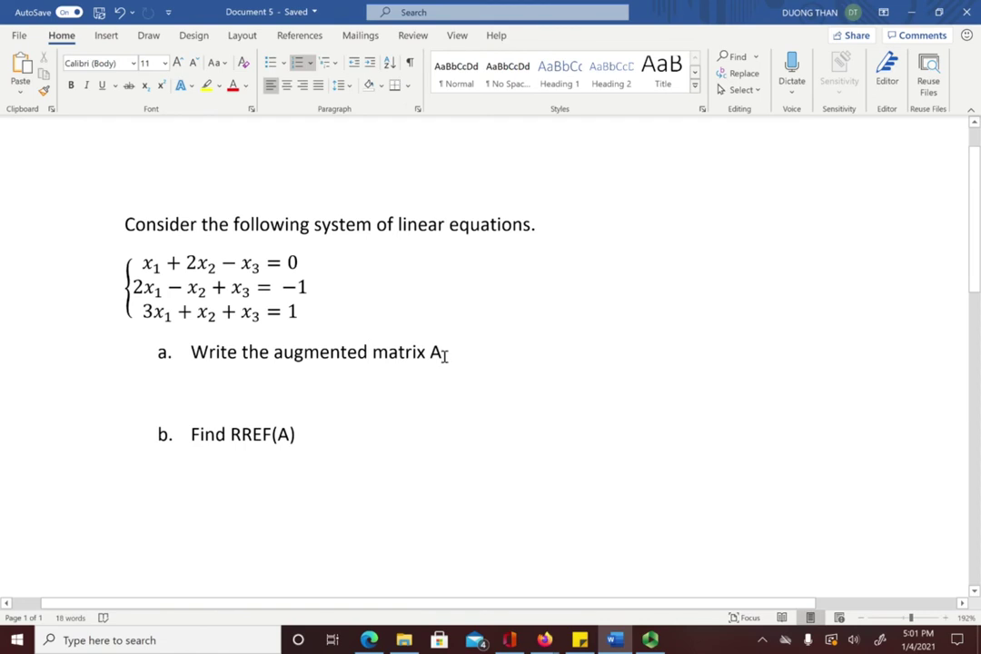
Step: Insert an unnumbered blank line after item a
key(Return)
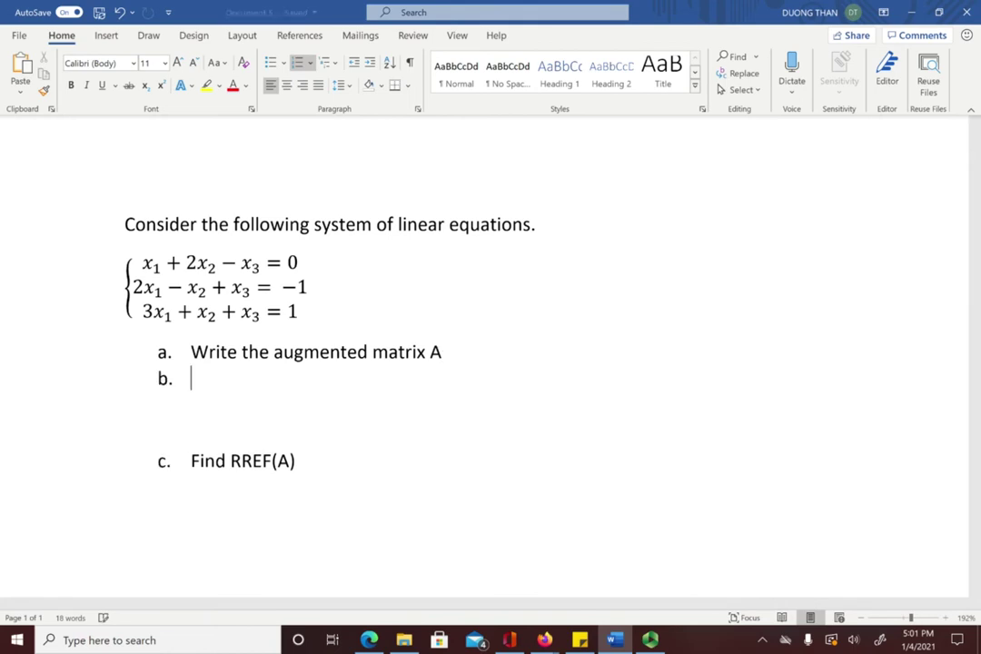
key(Return)
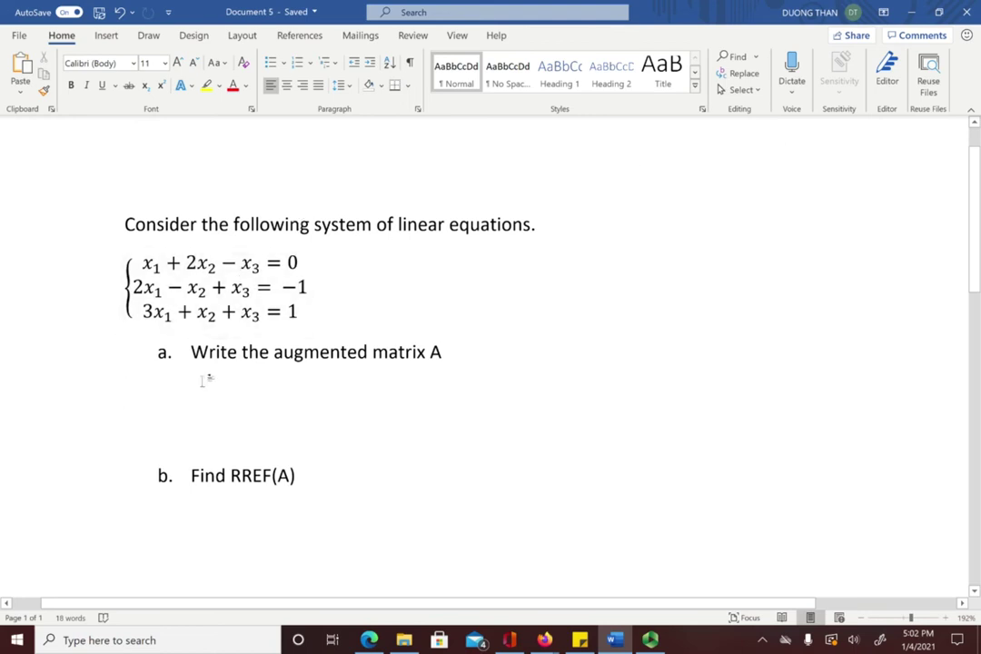
click(106, 37)
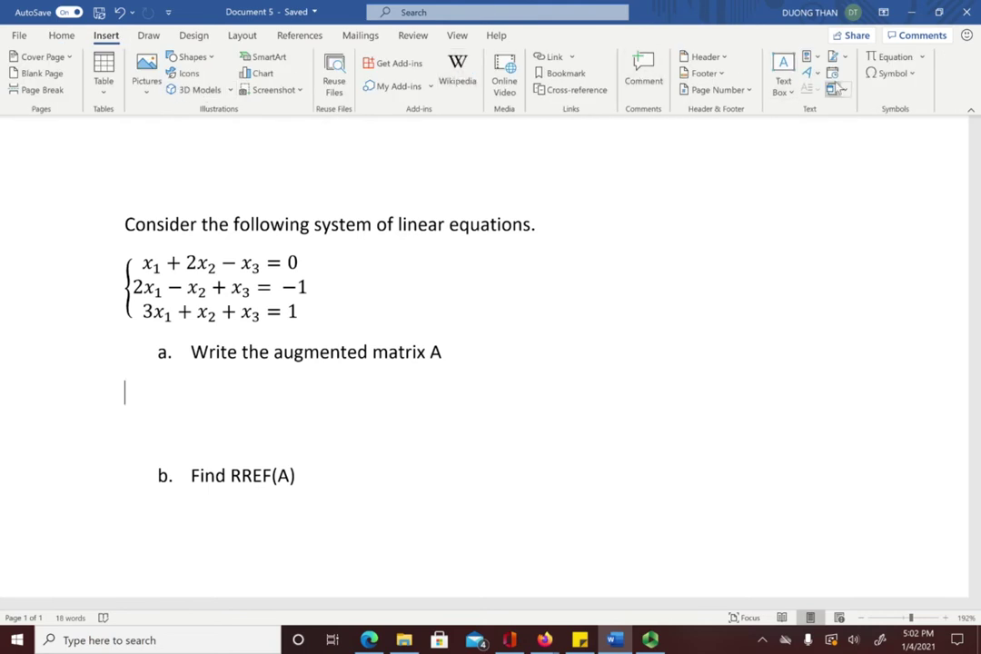
click(890, 58)
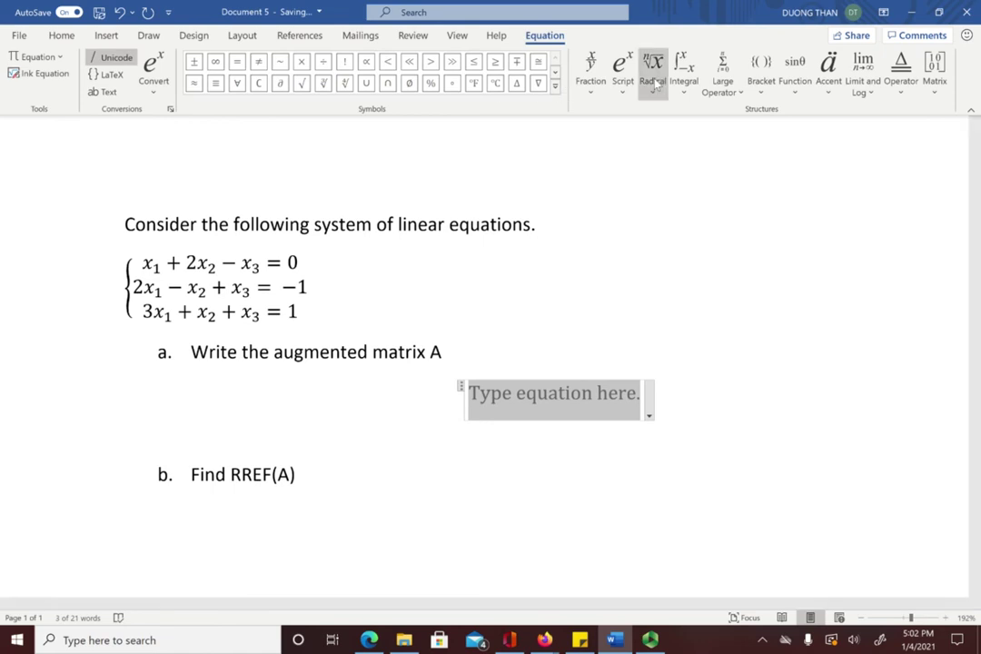
click(936, 87)
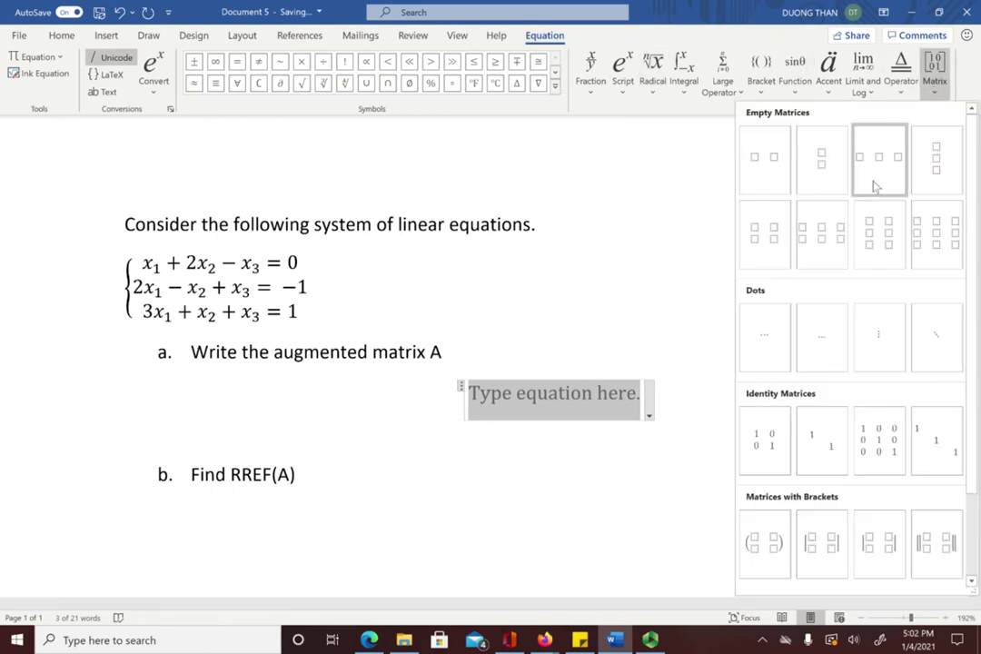
scroll(856, 270, down, 1)
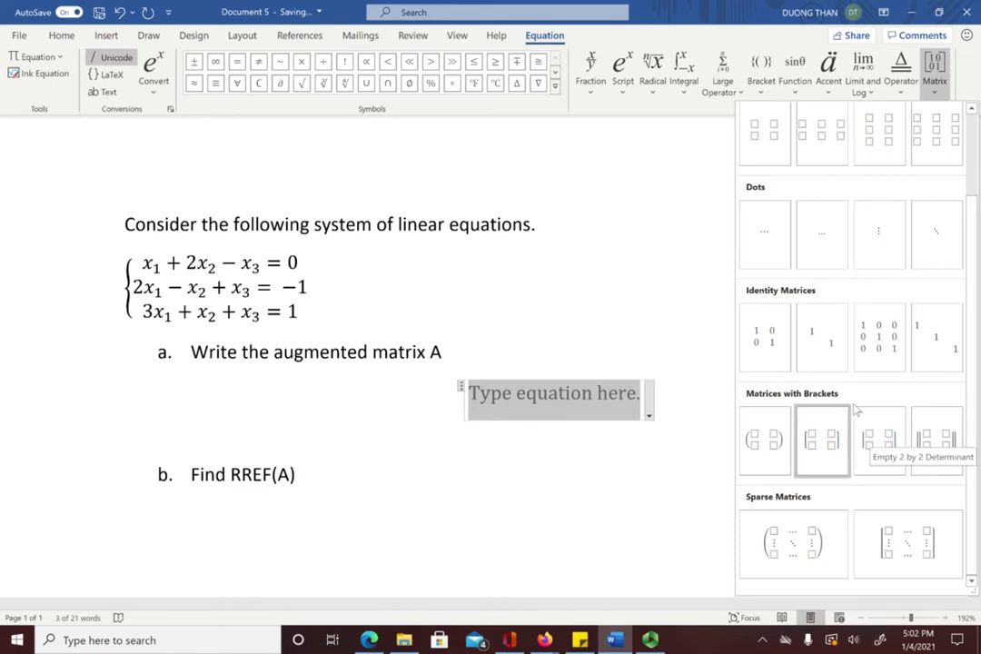
scroll(828, 333, up, 1)
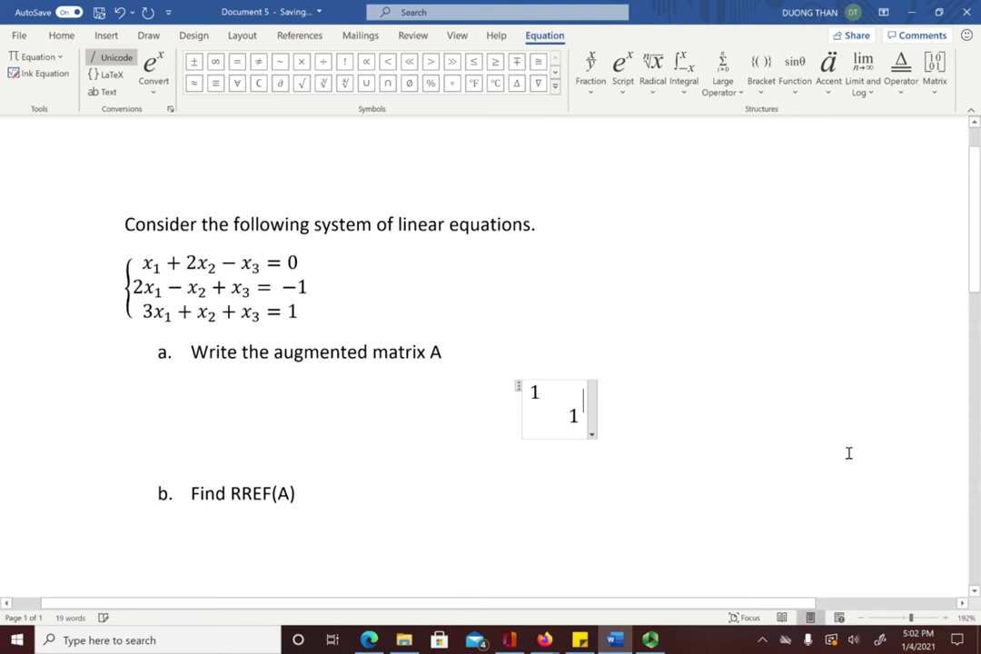
key(ctrl+a)
key(BackSpace)
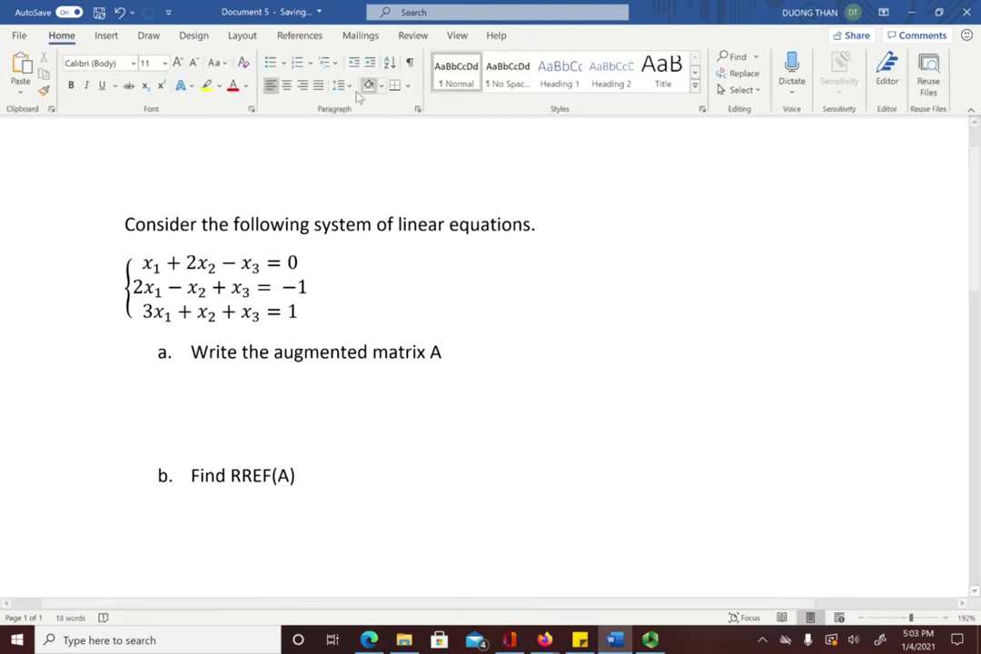
Step: Insert a new equation below item a containing an empty 2×2 vertical-bar matrix
click(106, 35)
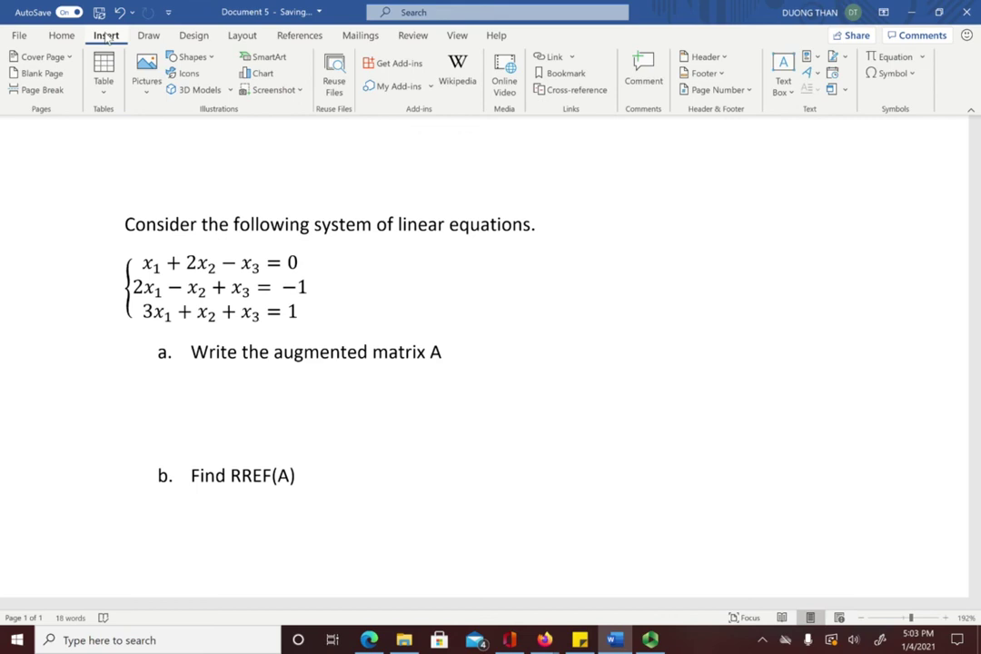
click(890, 57)
click(934, 68)
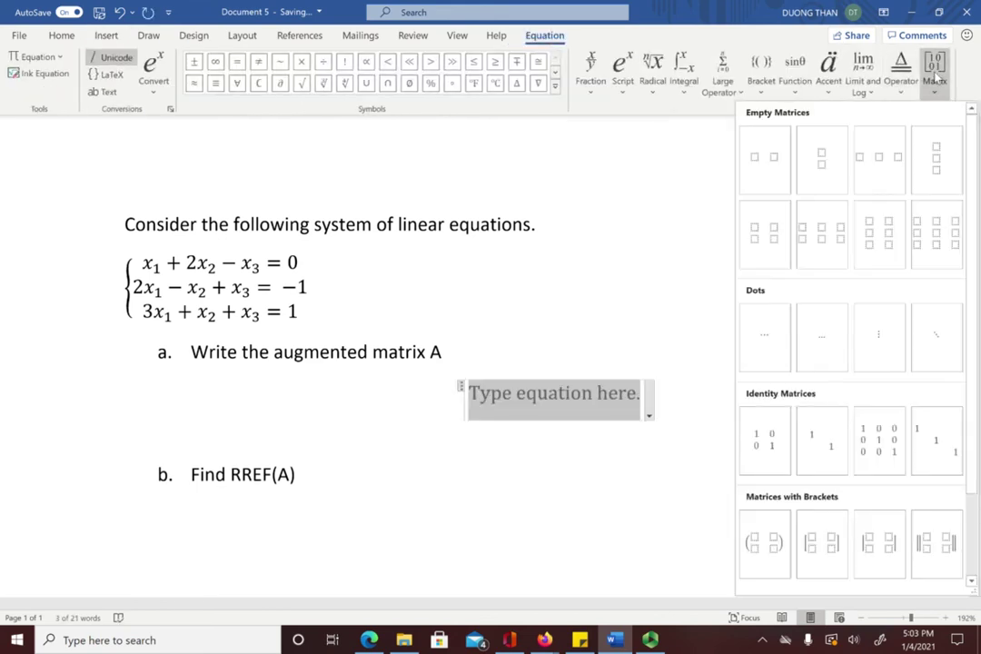
scroll(814, 368, down, 2)
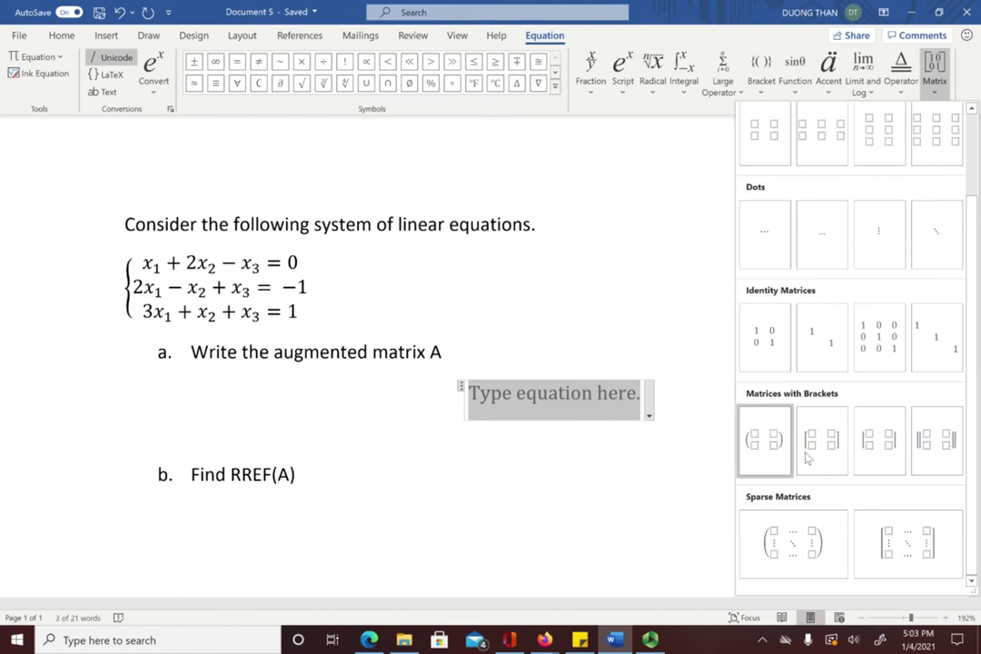
click(879, 439)
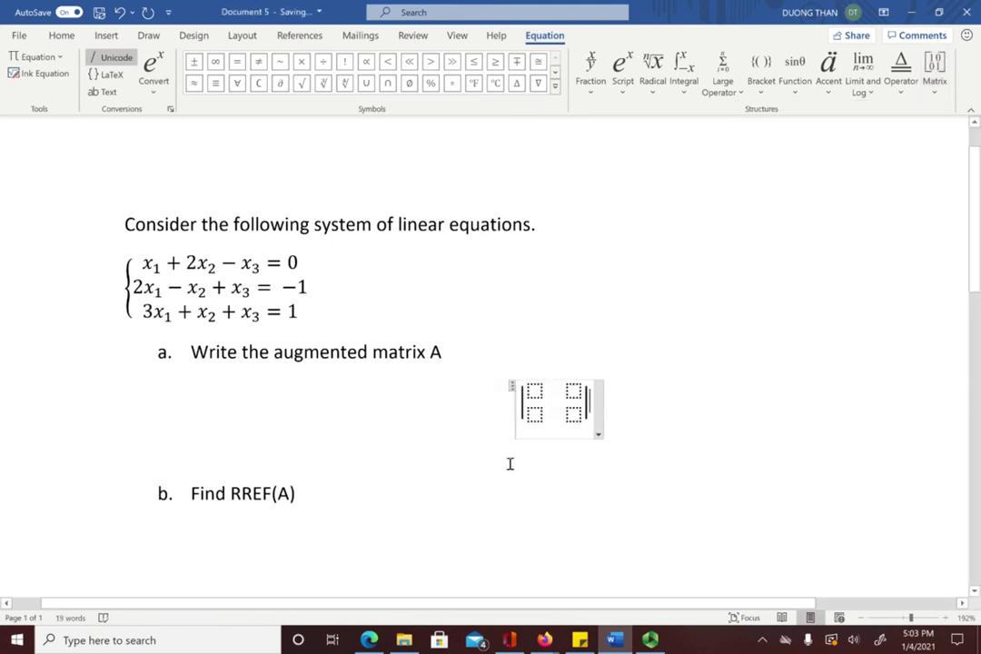
Step: Add a third row to the empty matrix
click(575, 411)
click(574, 392)
right_click(574, 392)
click(535, 400)
right_click(573, 394)
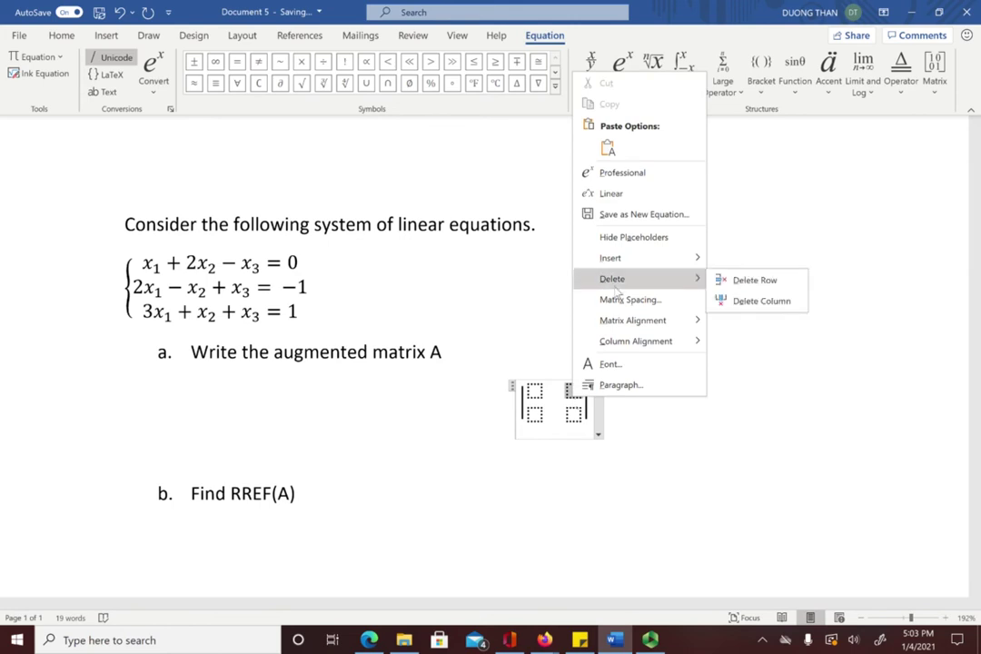
mouse_move(610, 262)
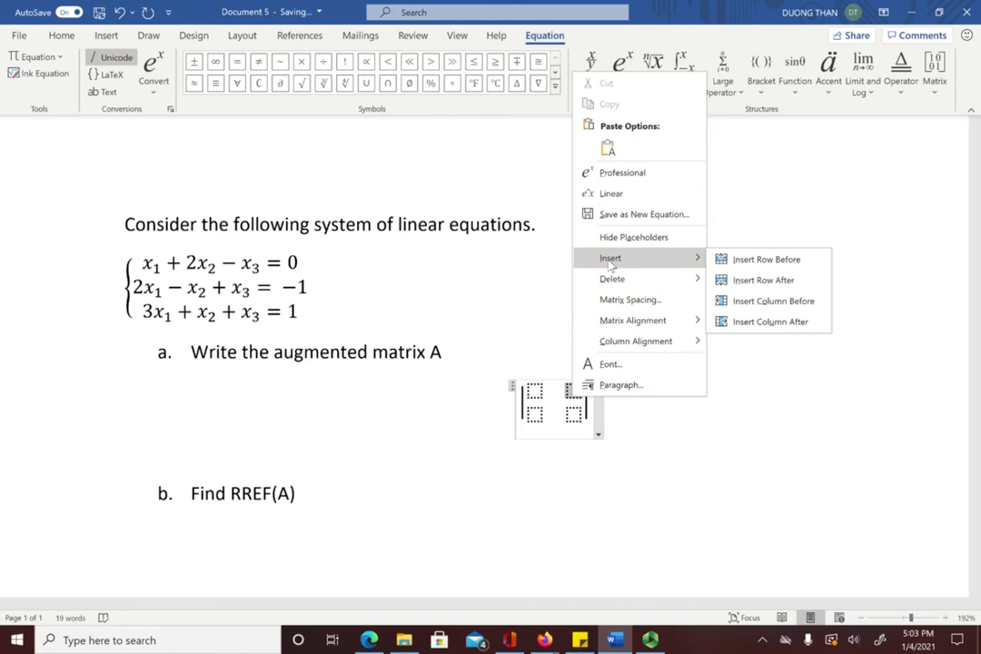
click(730, 262)
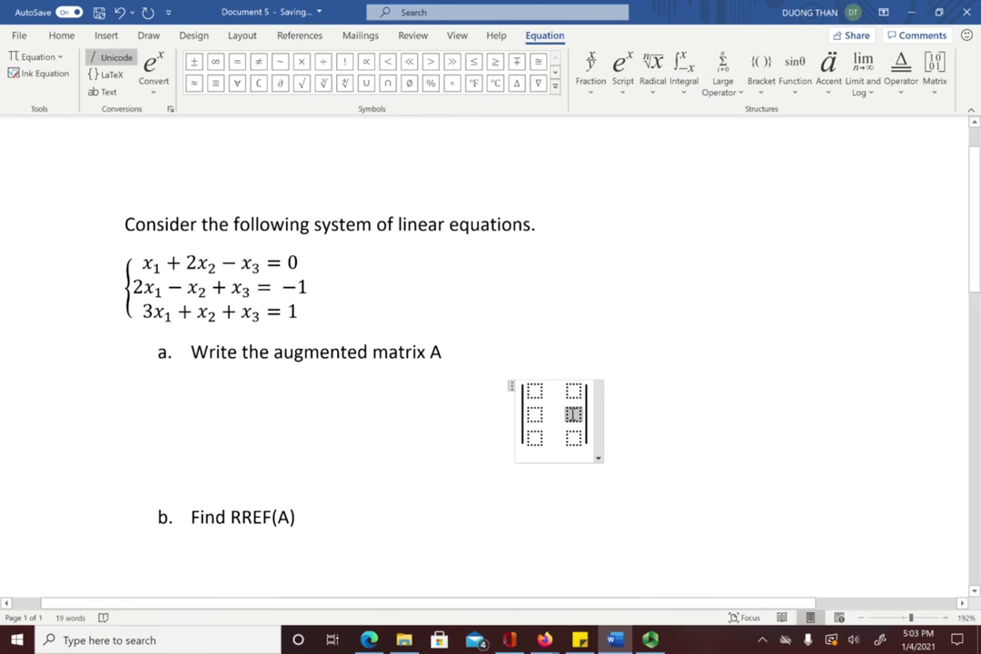
Step: Add two more columns so the matrix becomes three rows by four columns
right_click(573, 414)
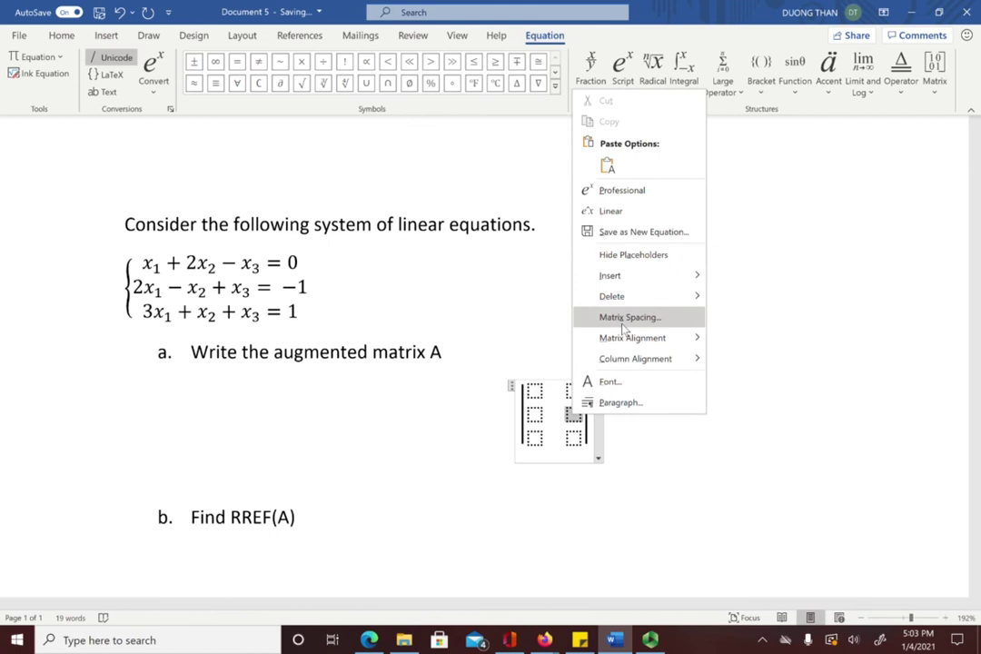
mouse_move(619, 283)
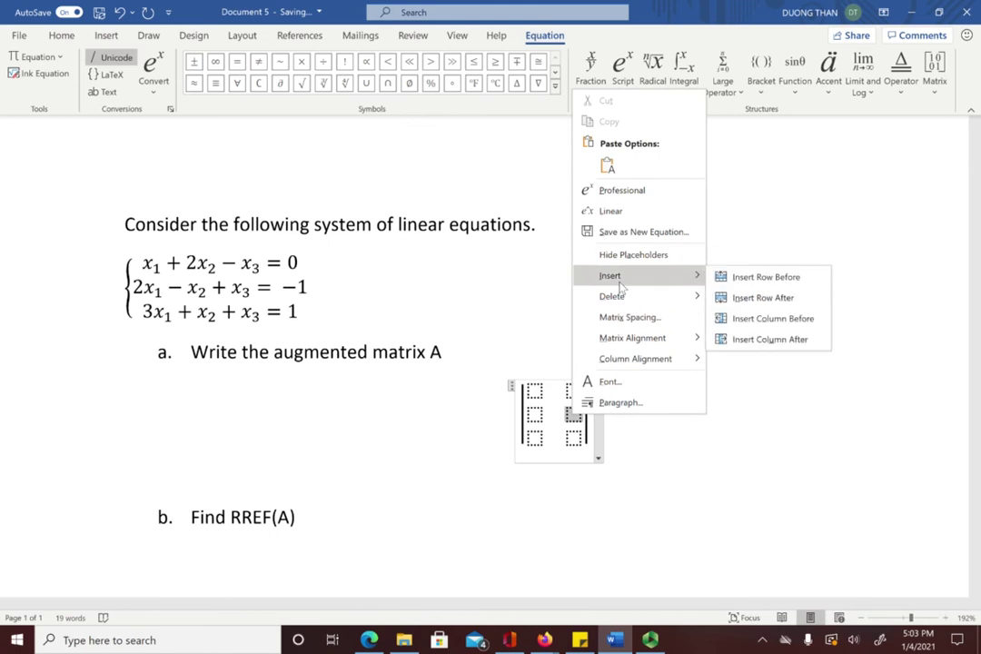
right_click(557, 399)
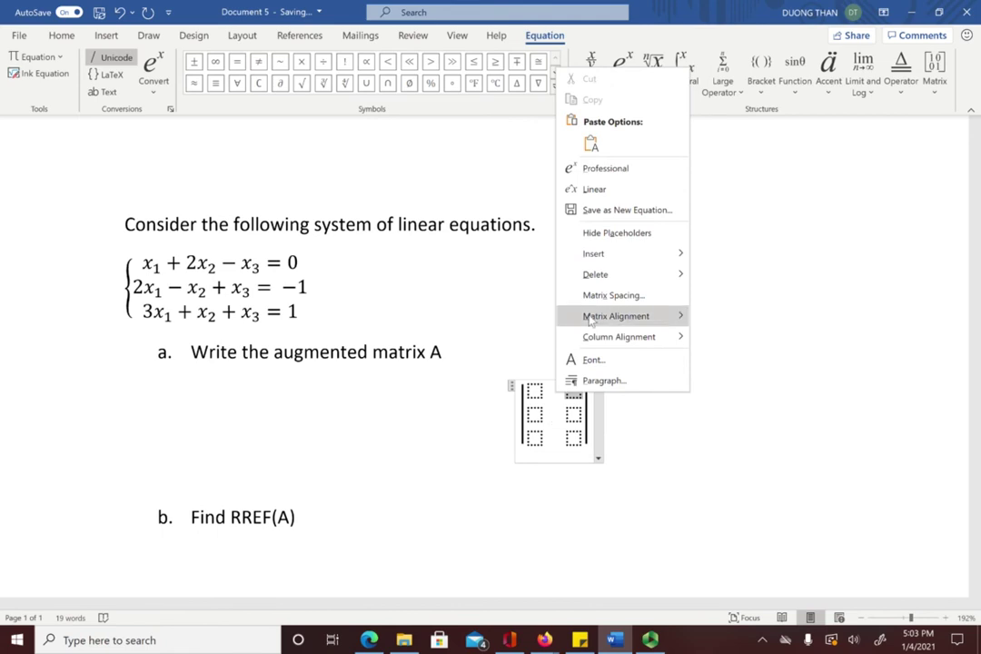
mouse_move(677, 268)
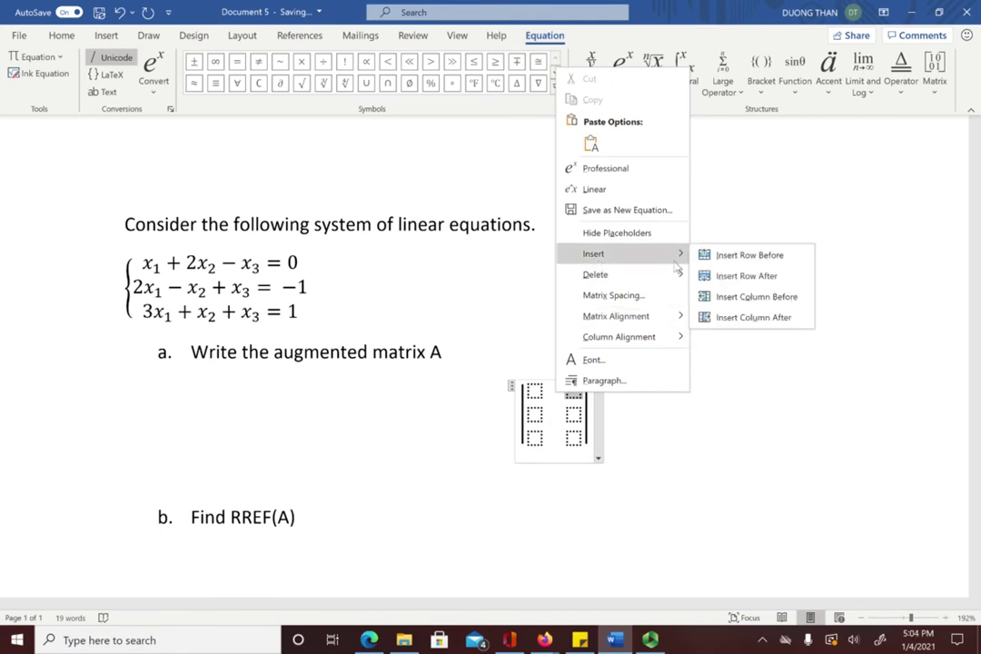
click(731, 297)
right_click(561, 414)
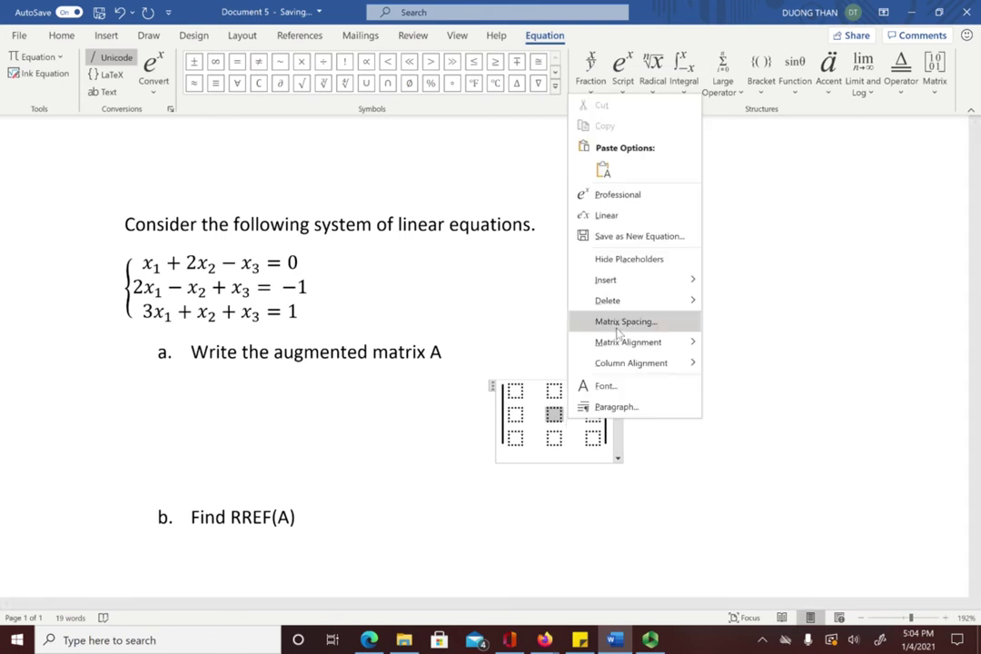
mouse_move(689, 280)
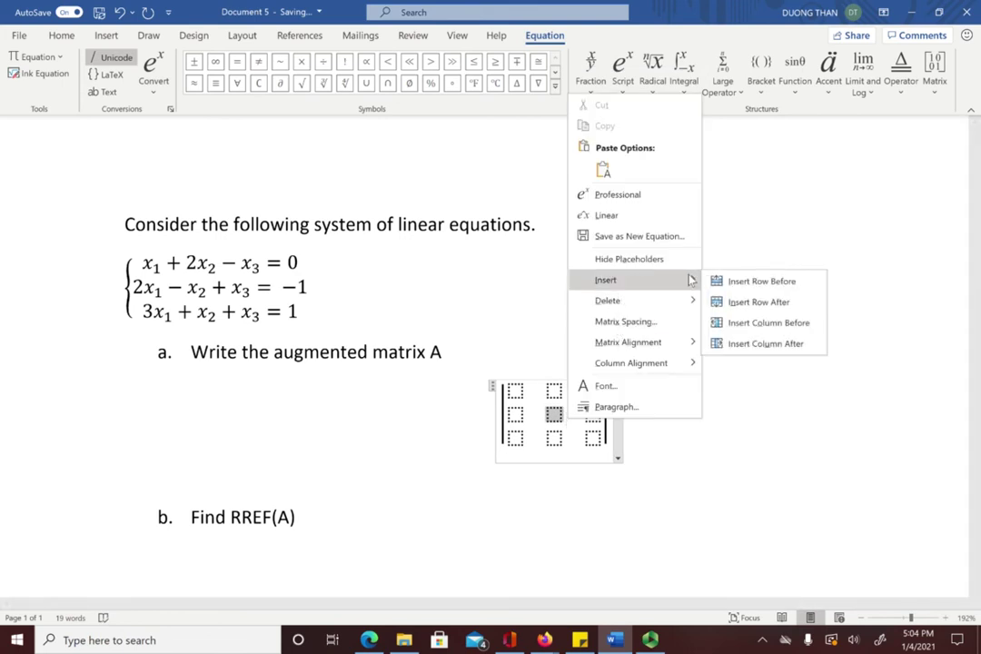
click(738, 323)
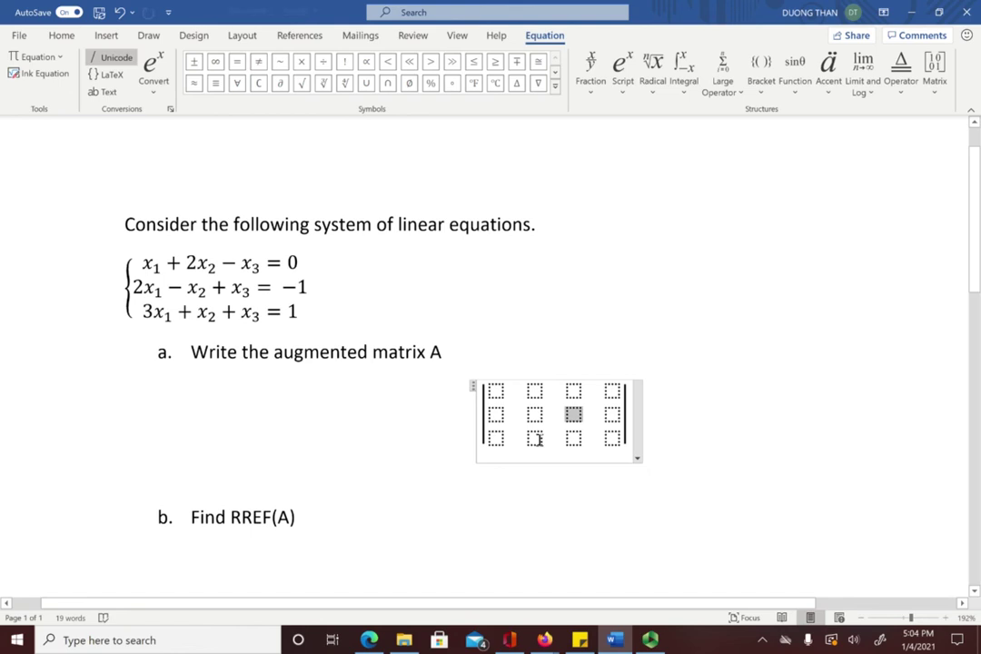
Step: Enter the first matrix row: 1, 2, −1, 0
key(Left)
key(Left)
key(Up)
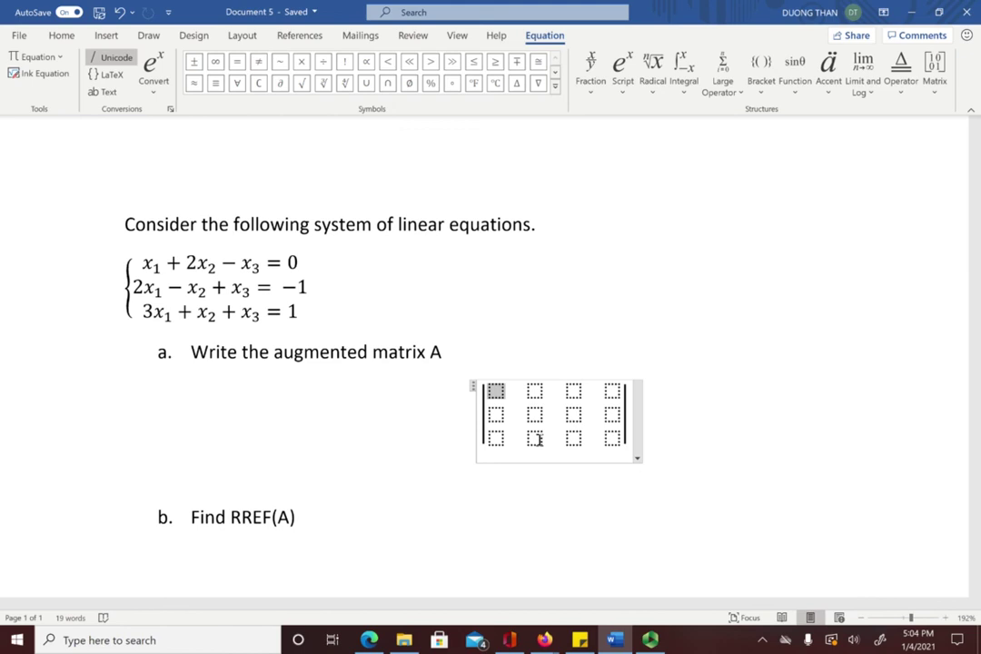
text(1)
key(Right)
text(2)
key(Right)
text(-1)
key(Right)
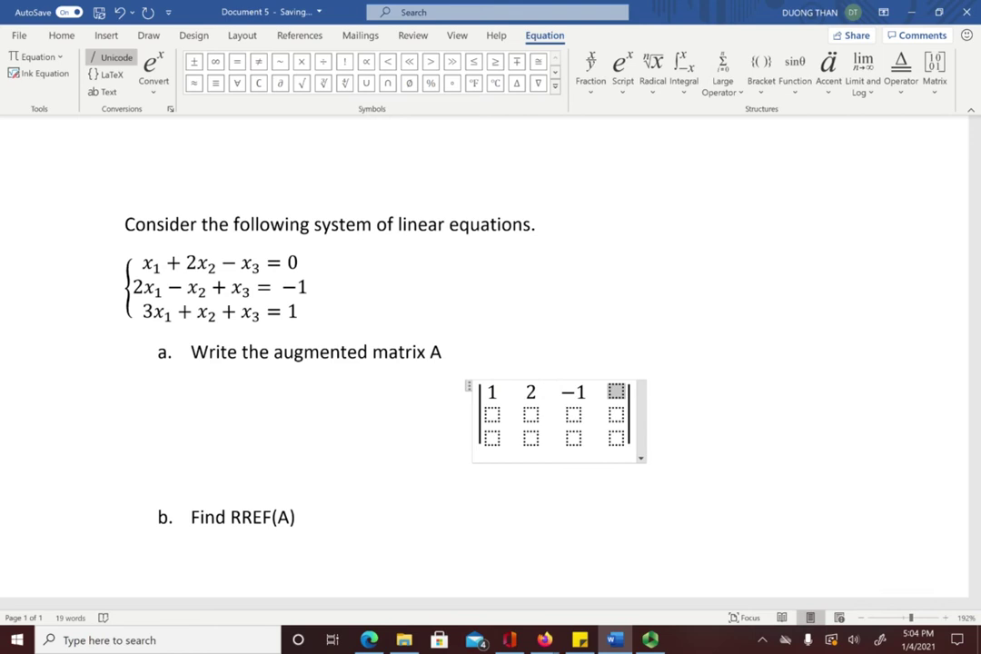
text(0)
Step: Enter the second matrix row: 2, −1, 1, −1
key(Down)
key(Left)
key(Left)
key(Left)
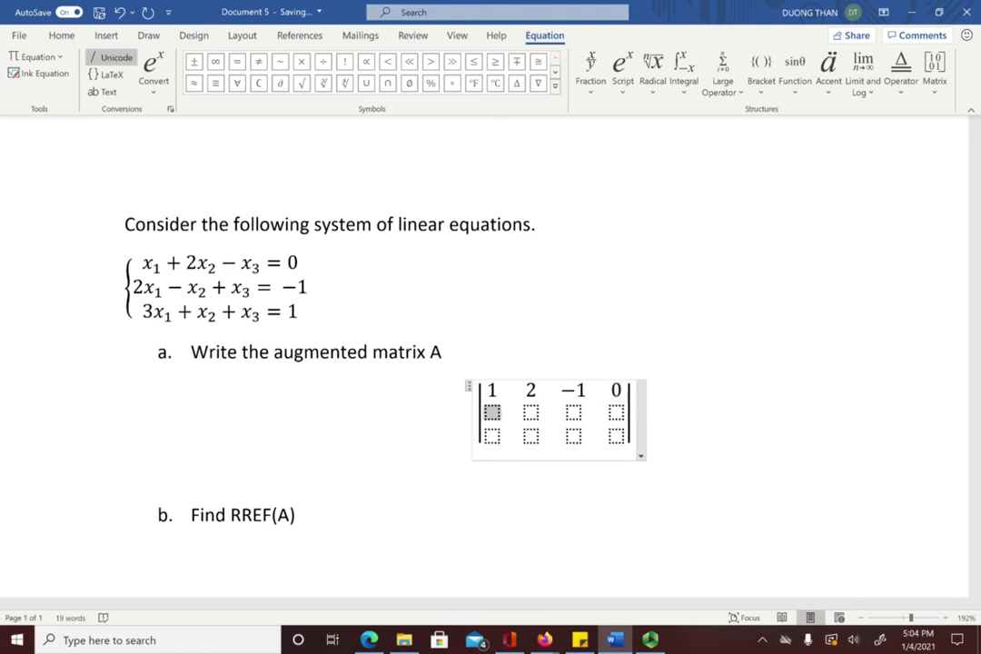
text(2)
key(Right)
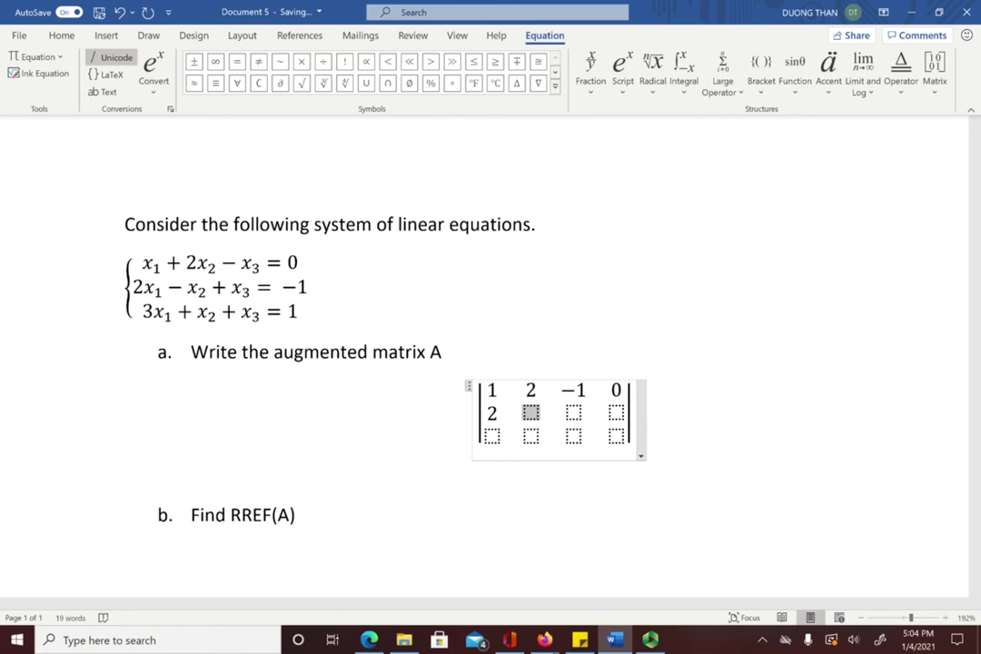
text(-1)
key(Right)
text(1)
key(Right)
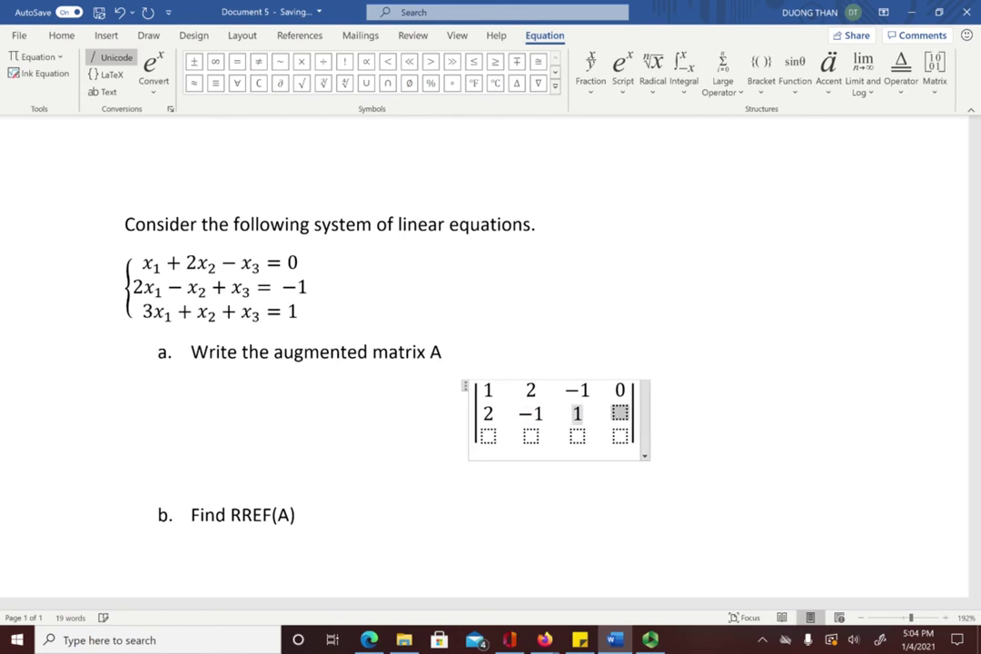
text(-1)
Step: Enter the third matrix row: 3, 1, 1, 1
key(Down)
click(484, 436)
text(3)
key(Right)
text(1)
key(Right)
text(1)
key(Right)
text(1)
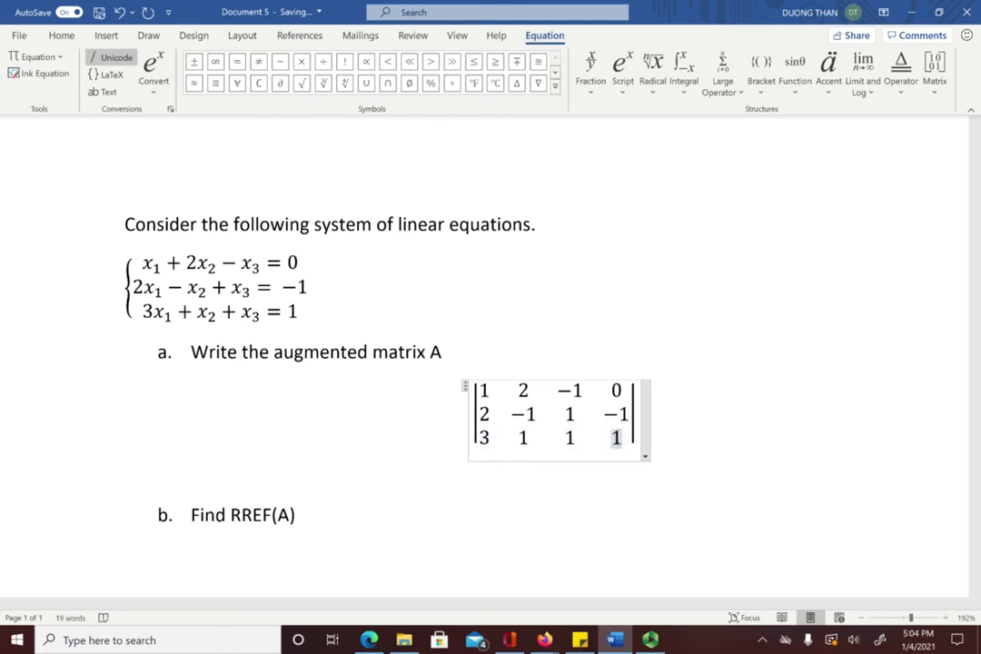
click(570, 438)
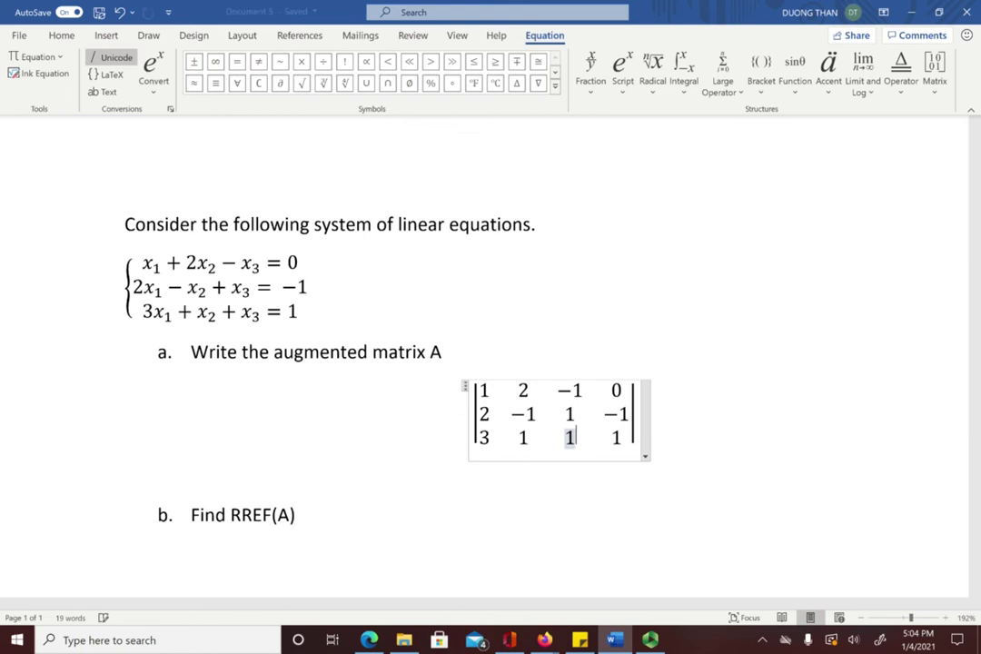
key(Left)
key(Left)
key(Left)
key(Left)
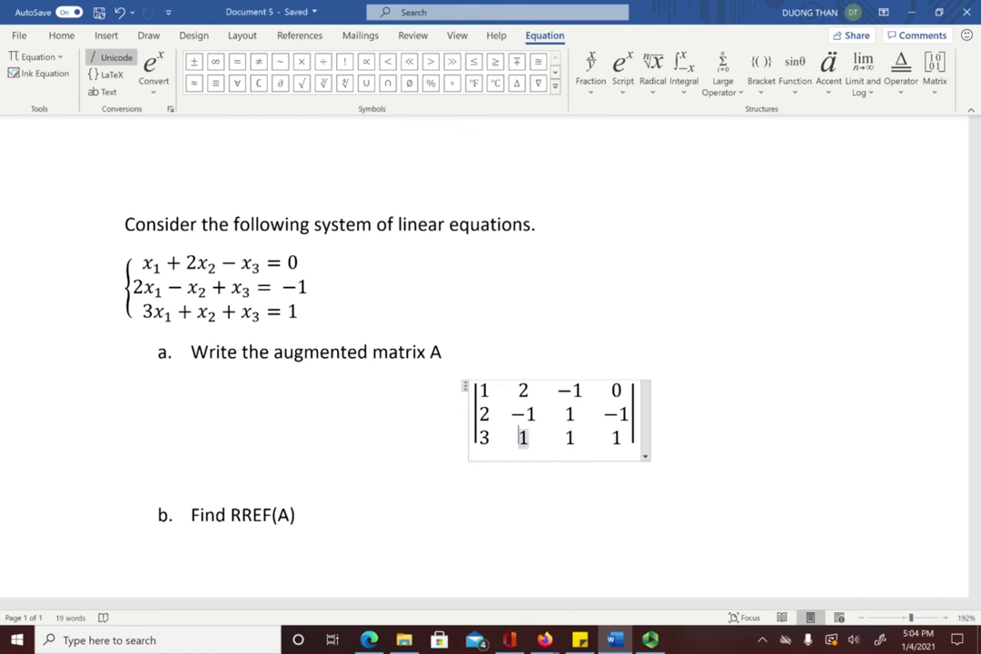
key(Up)
key(Up)
key(Right)
key(Right)
key(Right)
key(Right)
key(Right)
key(Right)
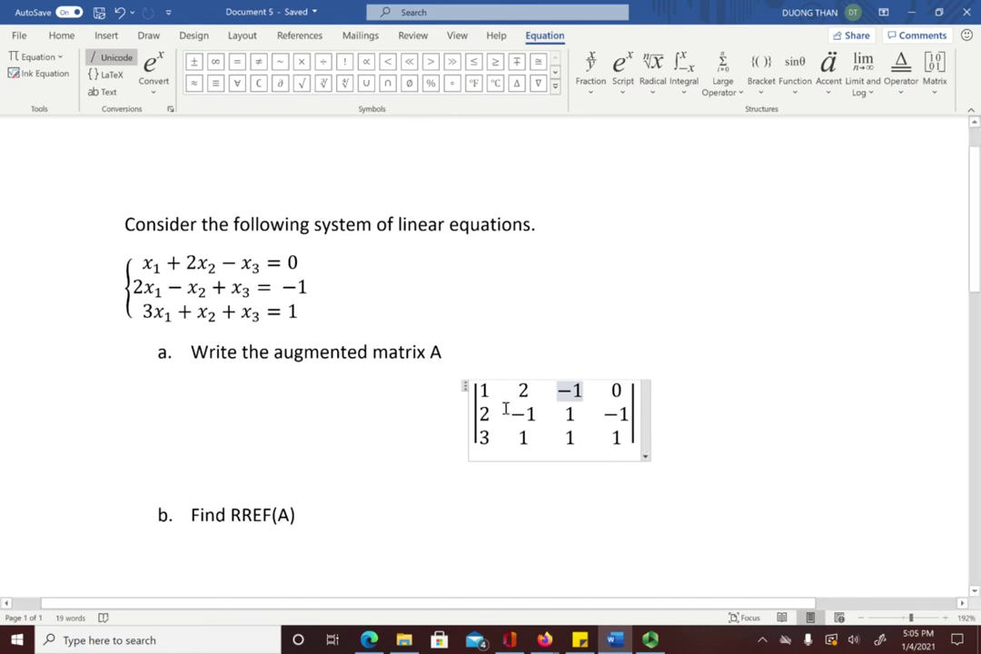
Step: Type 'A=' before the augmented matrix to label it
click(475, 413)
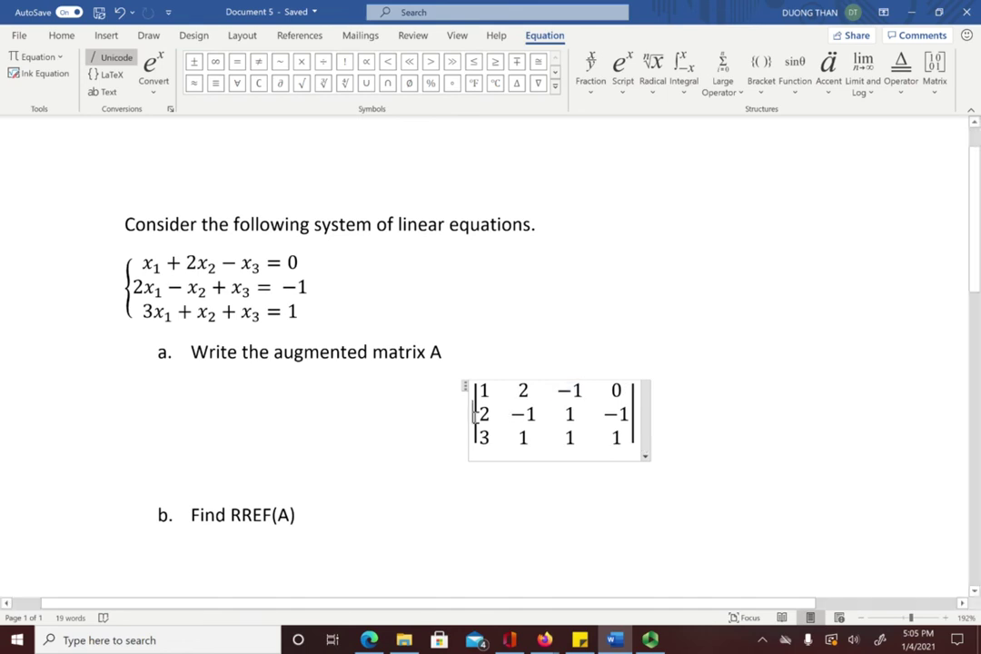
text(A=)
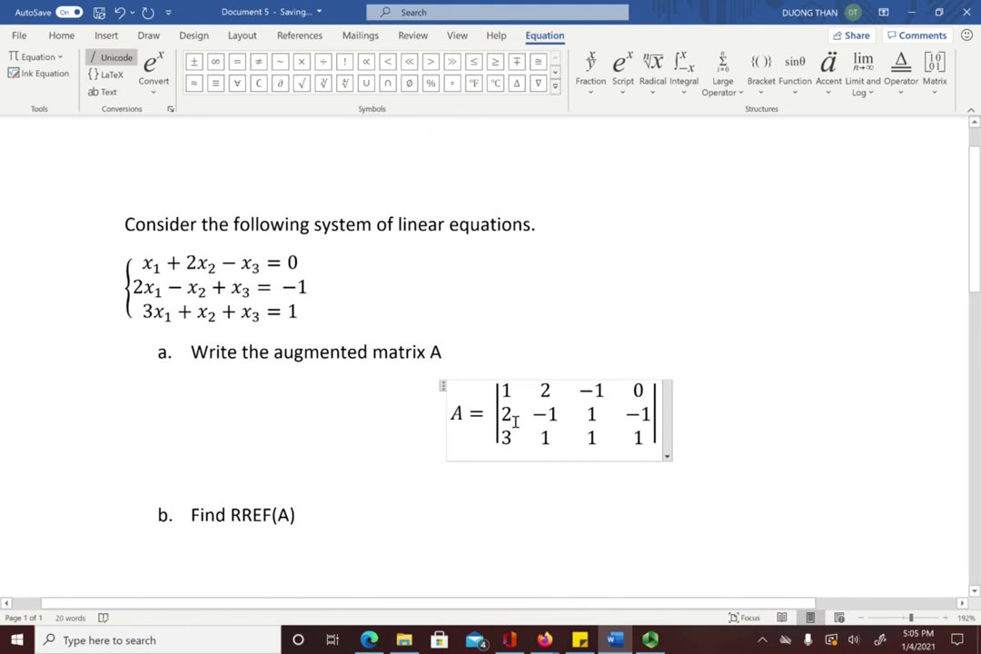
scroll(509, 434, down, 1)
scroll(514, 421, down, 2)
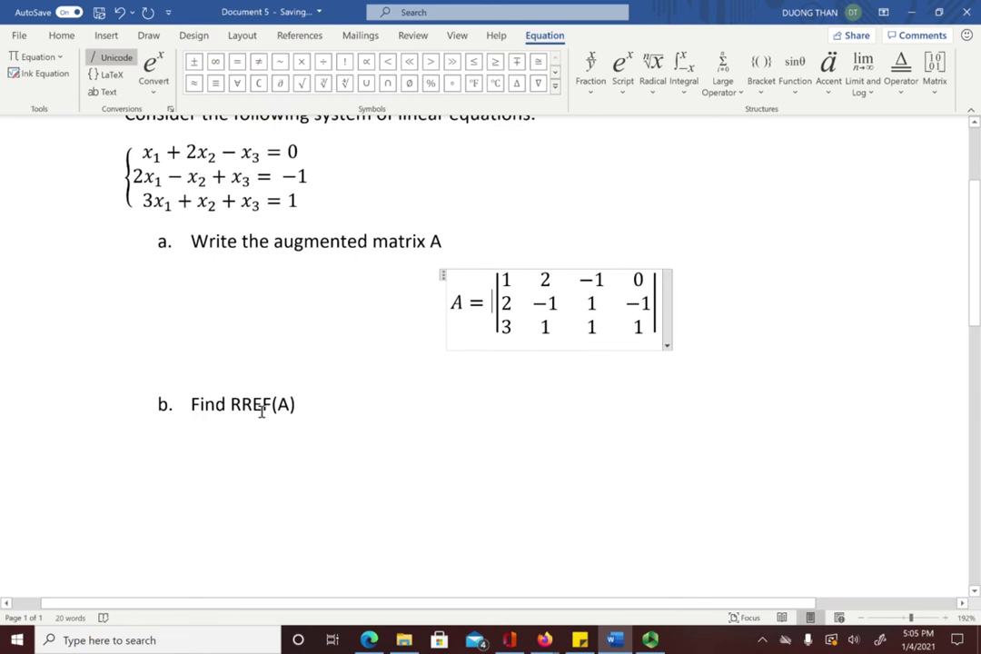
Step: Add a new line below 'Find RREF(A)' and select the whole A = matrix equation
click(305, 409)
key(Return)
key(Return)
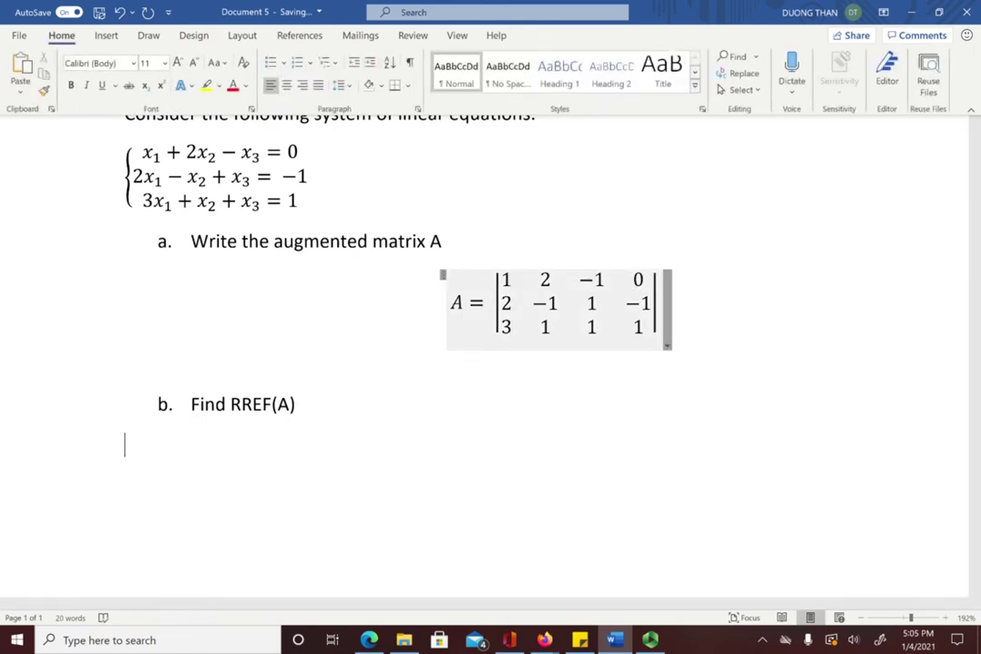
click(463, 302)
drag(459, 302, 453, 301)
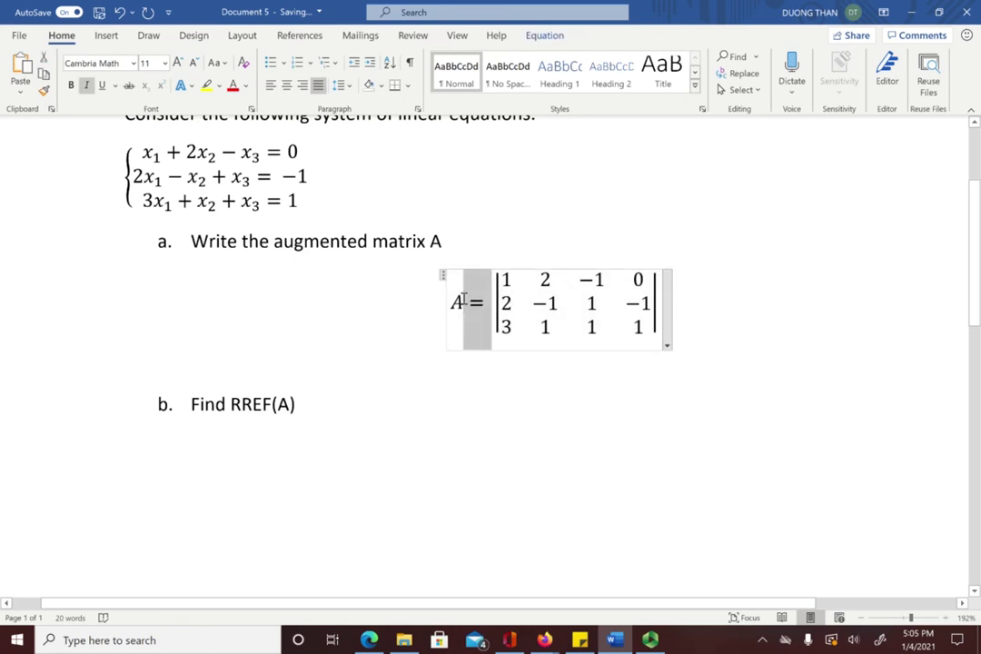
click(459, 300)
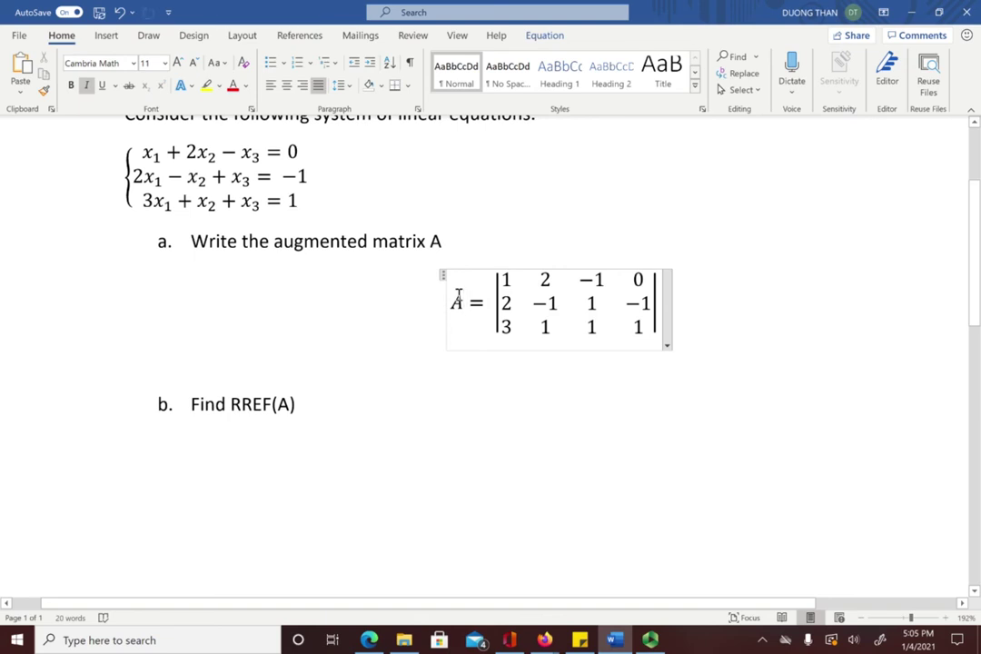
key(shift+Right)
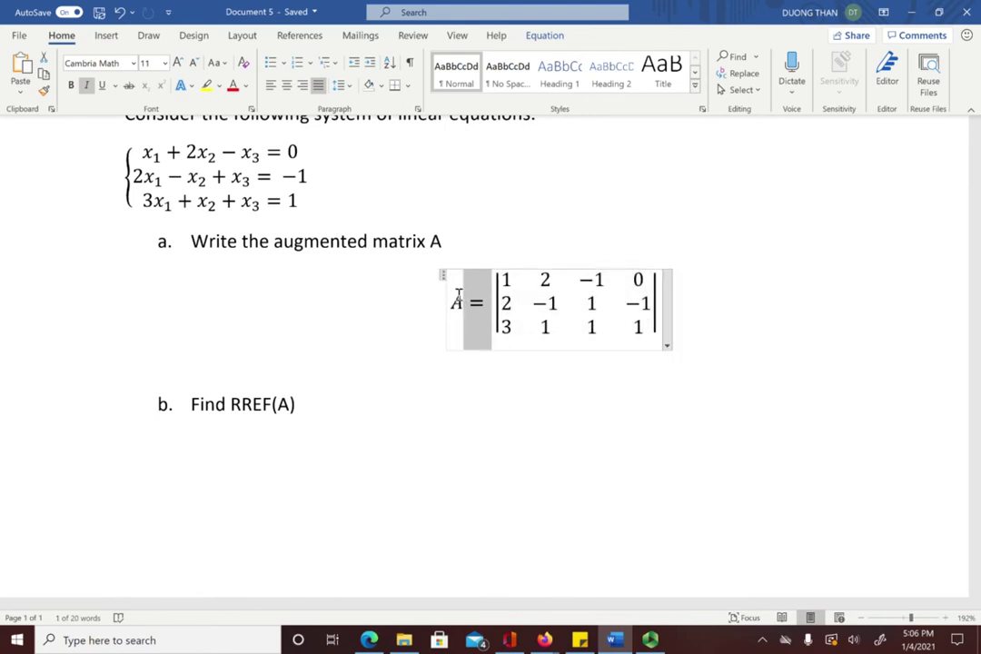
key(shift+End)
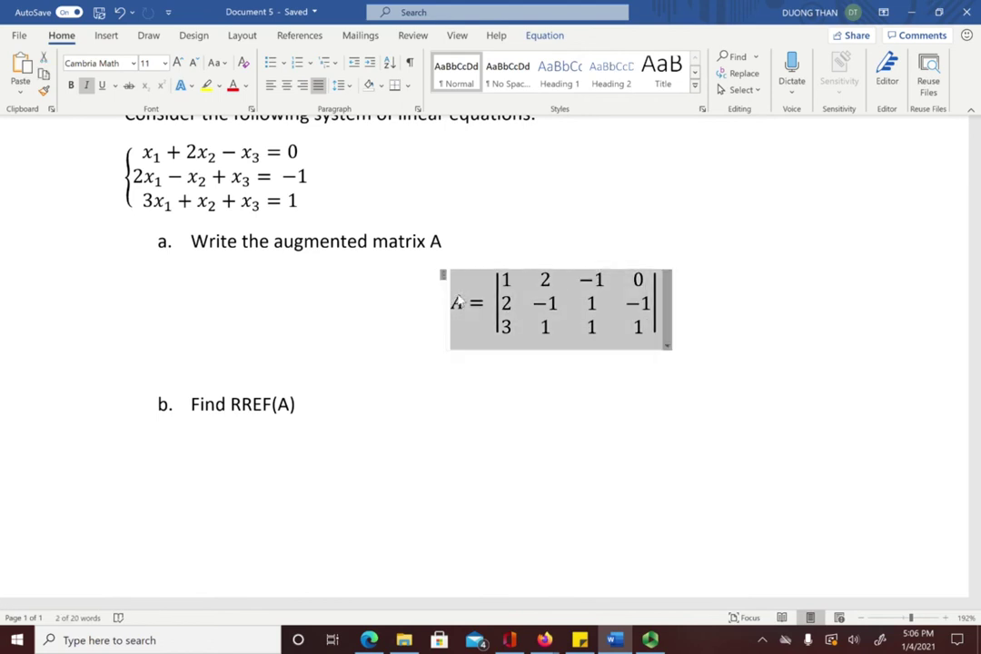
Step: Paste the A = matrix equation under Find RREF(A) and remove its c. numbering
click(177, 453)
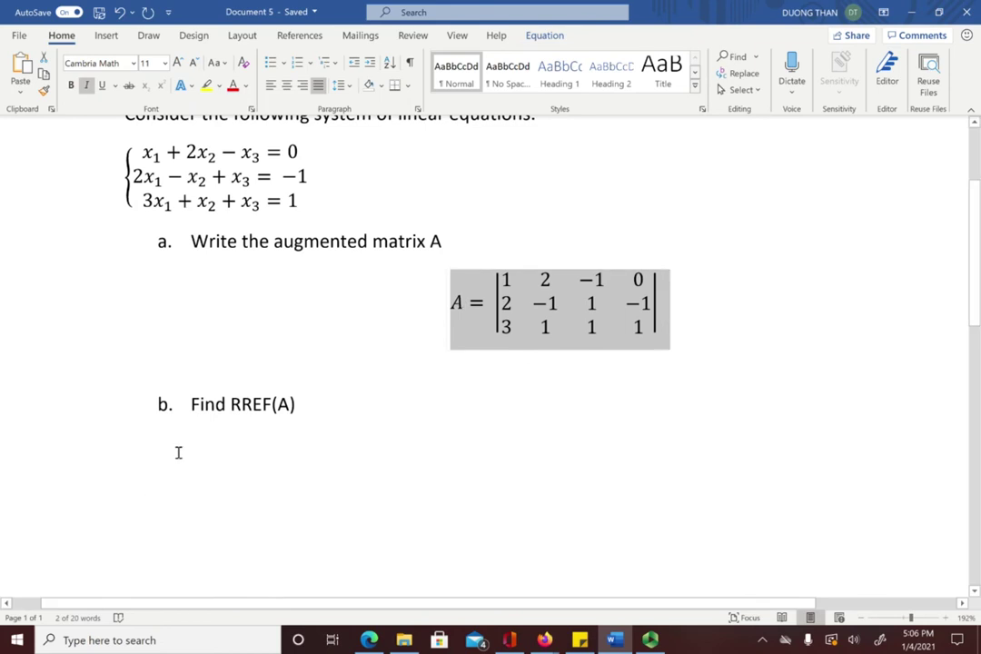
key(ctrl+v)
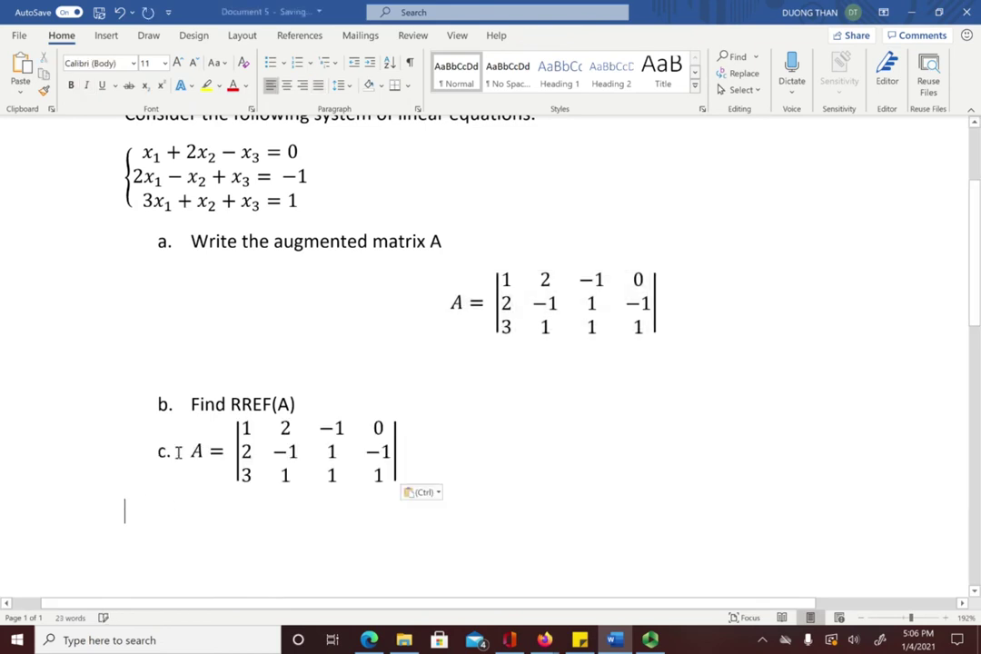
click(180, 462)
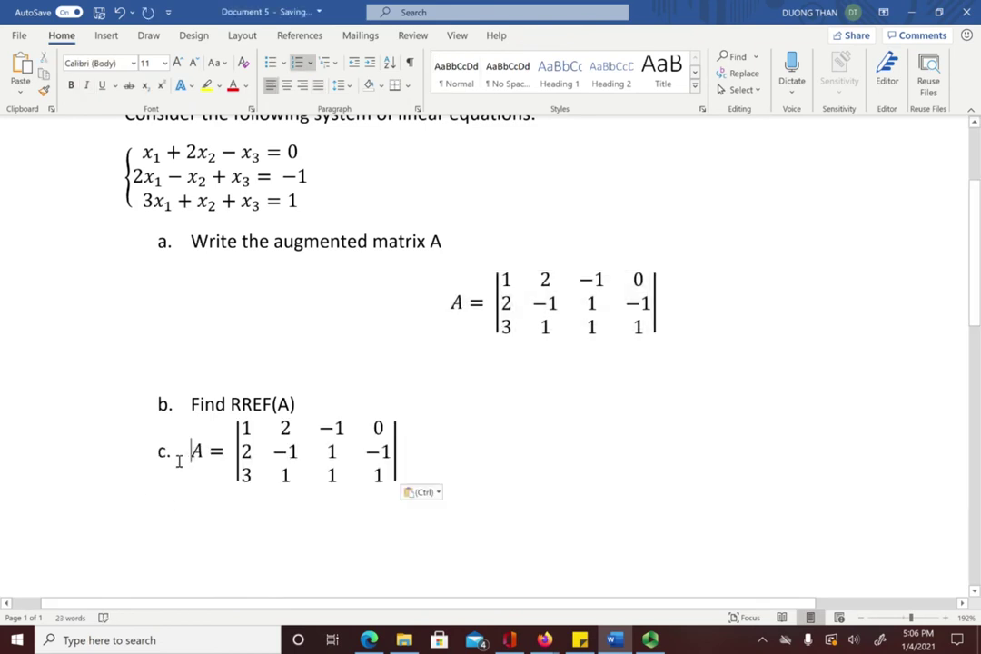
key(BackSpace)
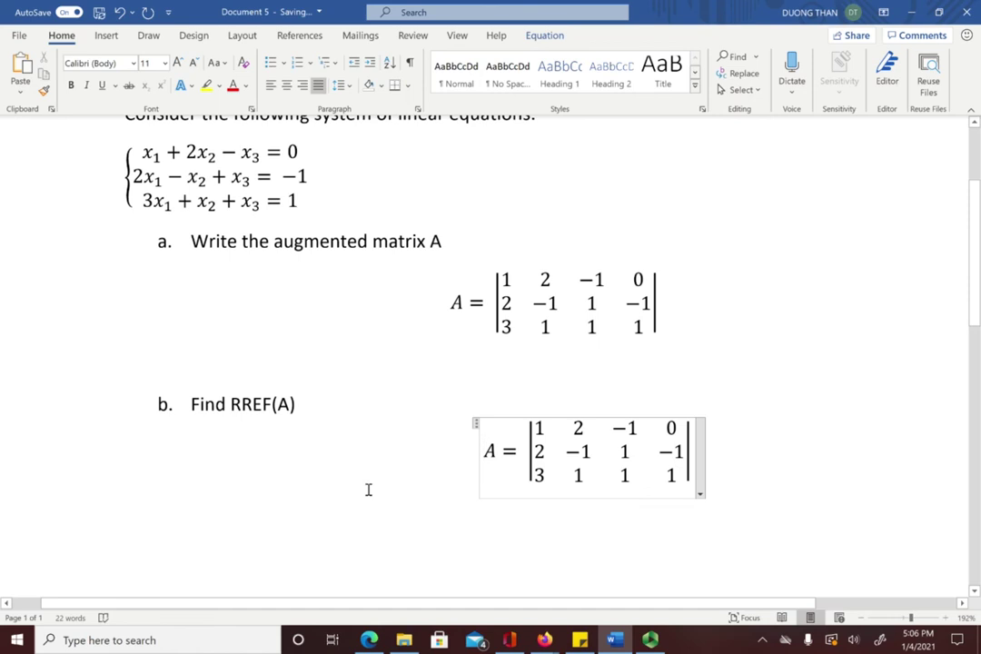
click(691, 452)
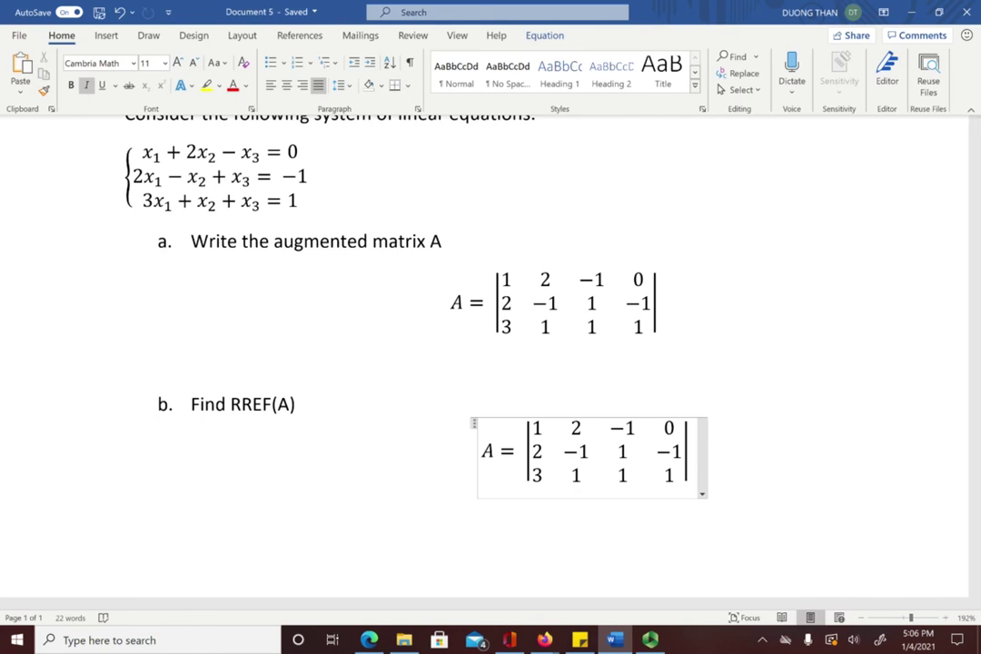
Step: Add a ~ sign right after the matrix in the 'Find RREF(A)' equation
text(~)
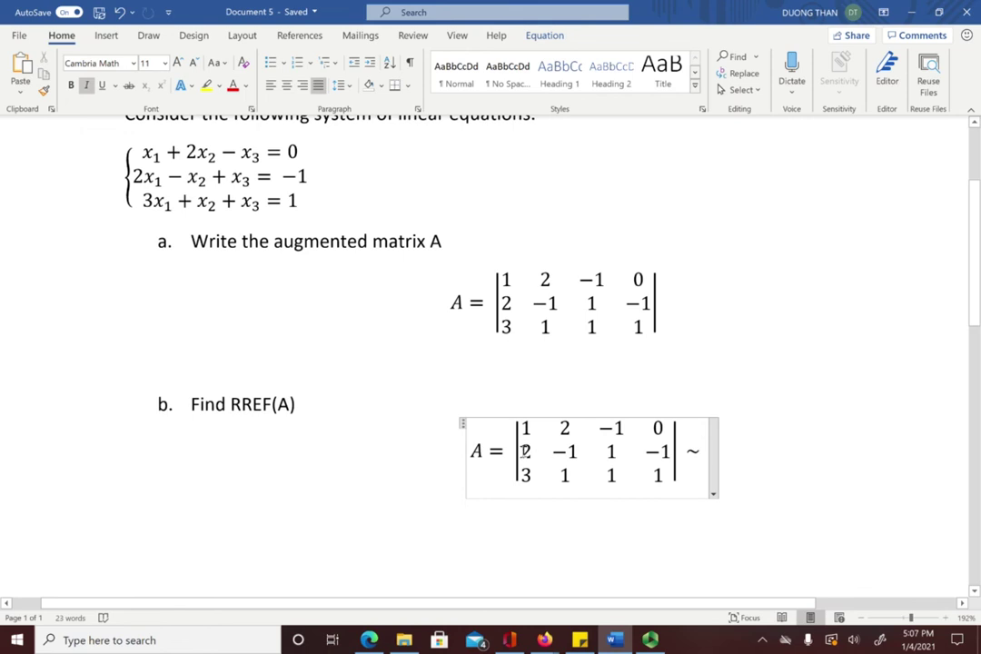
Step: Write 'R2 → R2 − 2R1; R3 → R3 − 3R1' after the tilde, correcting the lowercase r
text(R2)
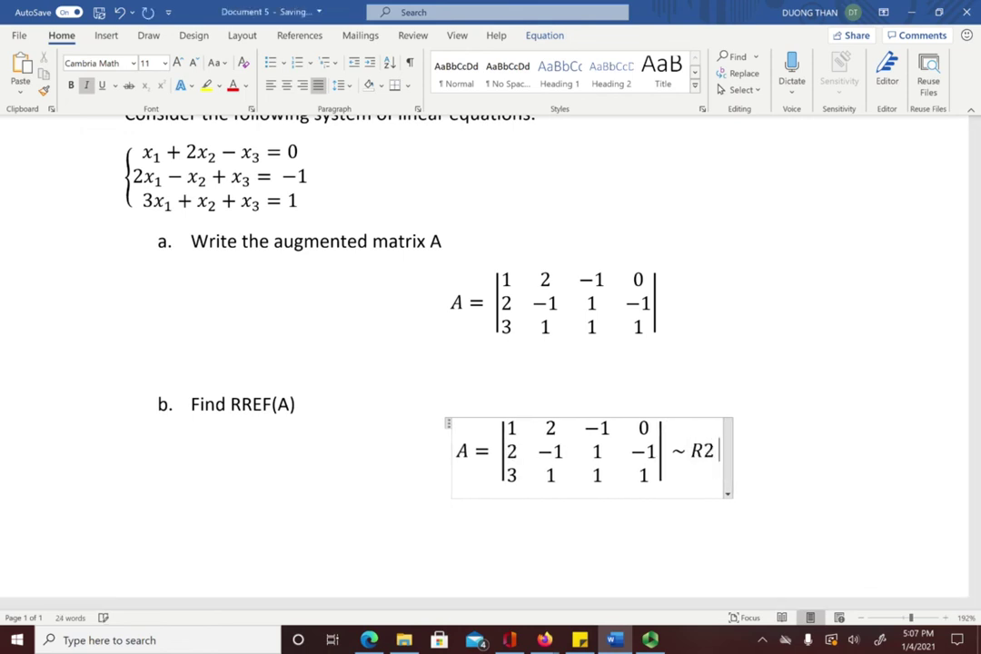
text(-)
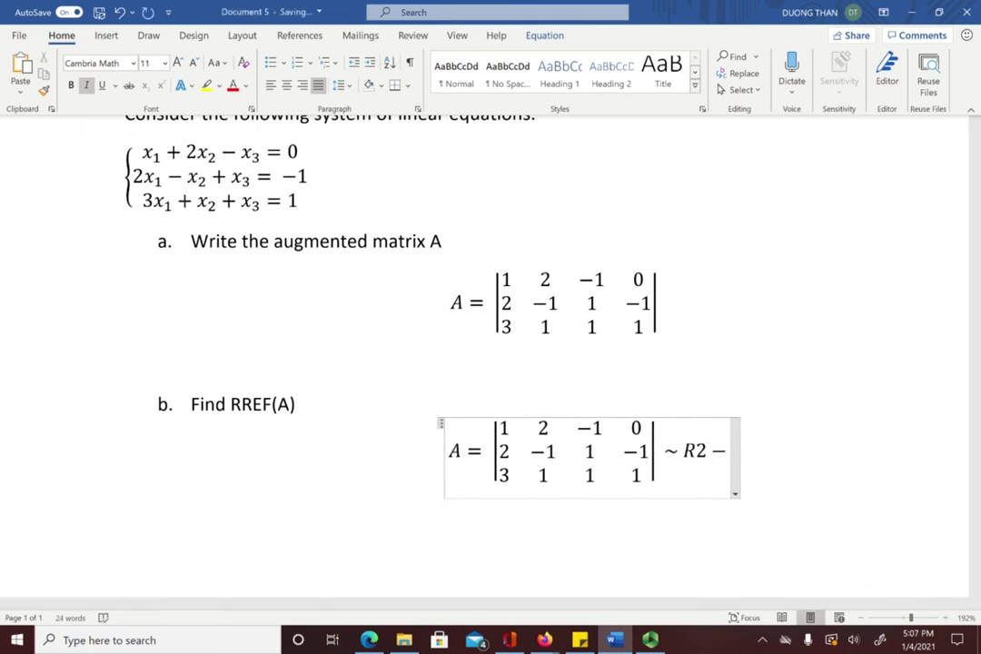
text(>)
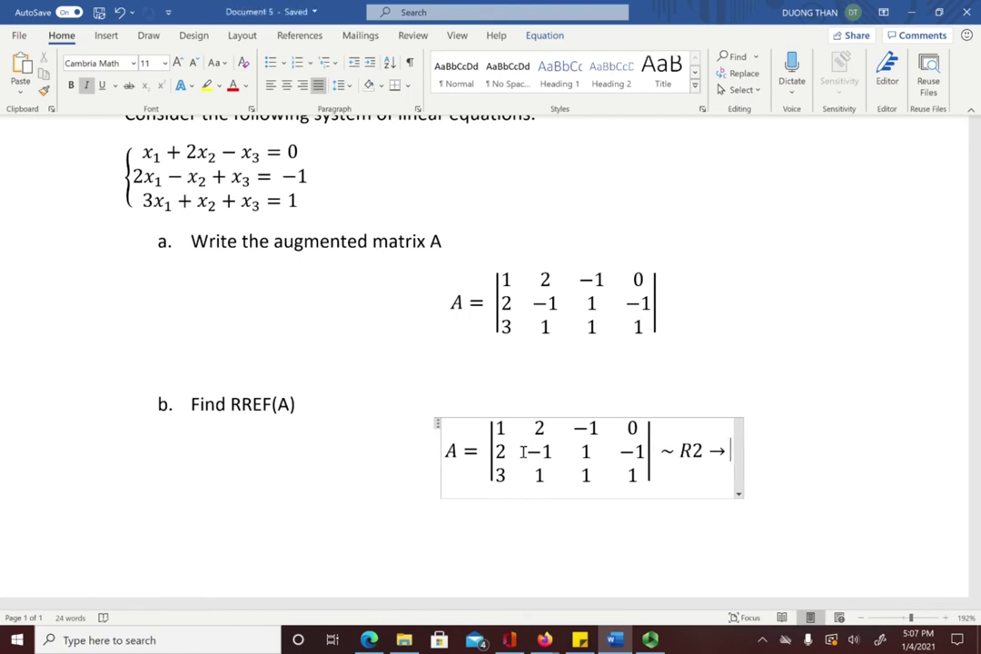
text(R)
text(2)
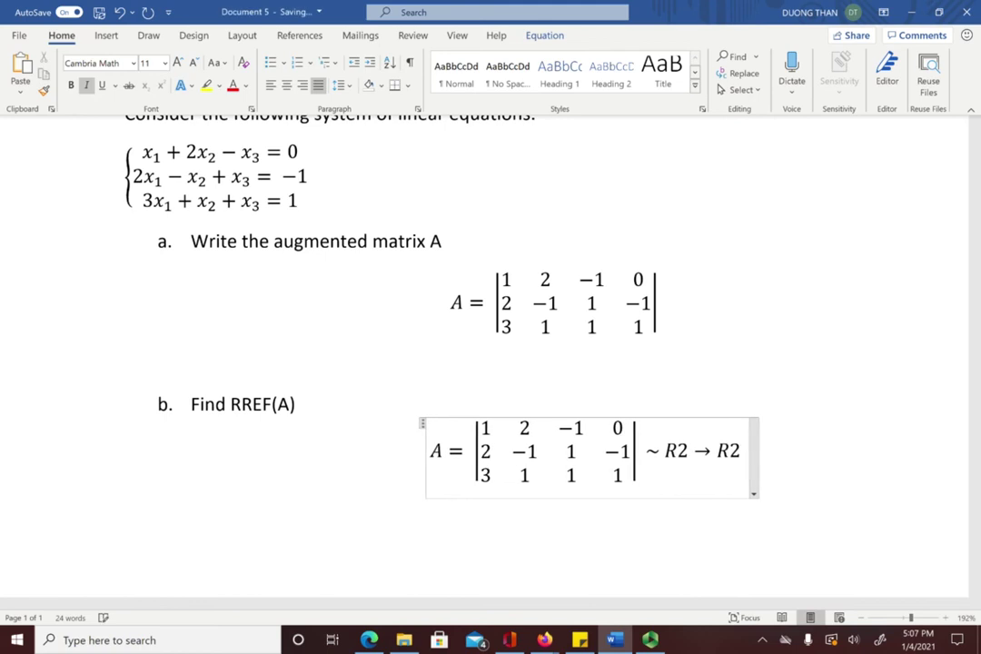
text(-2R1)
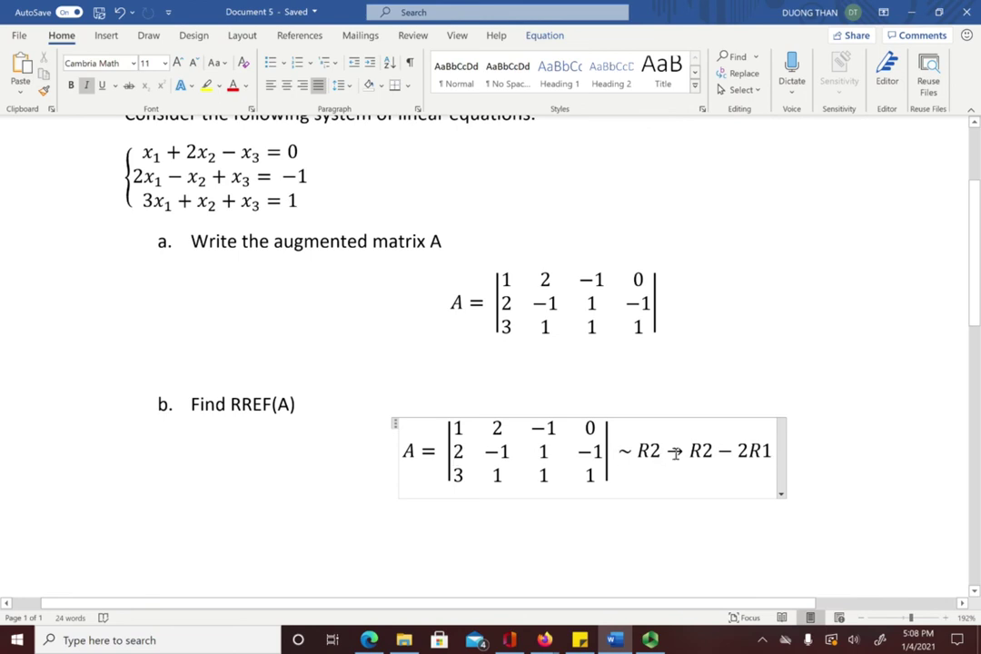
text(;)
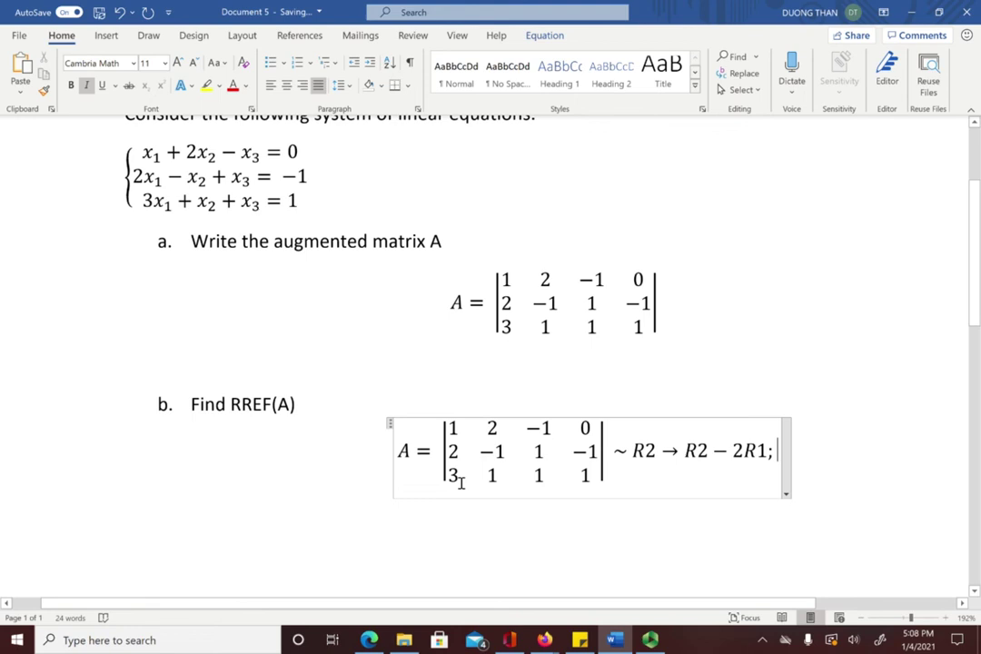
text(R3)
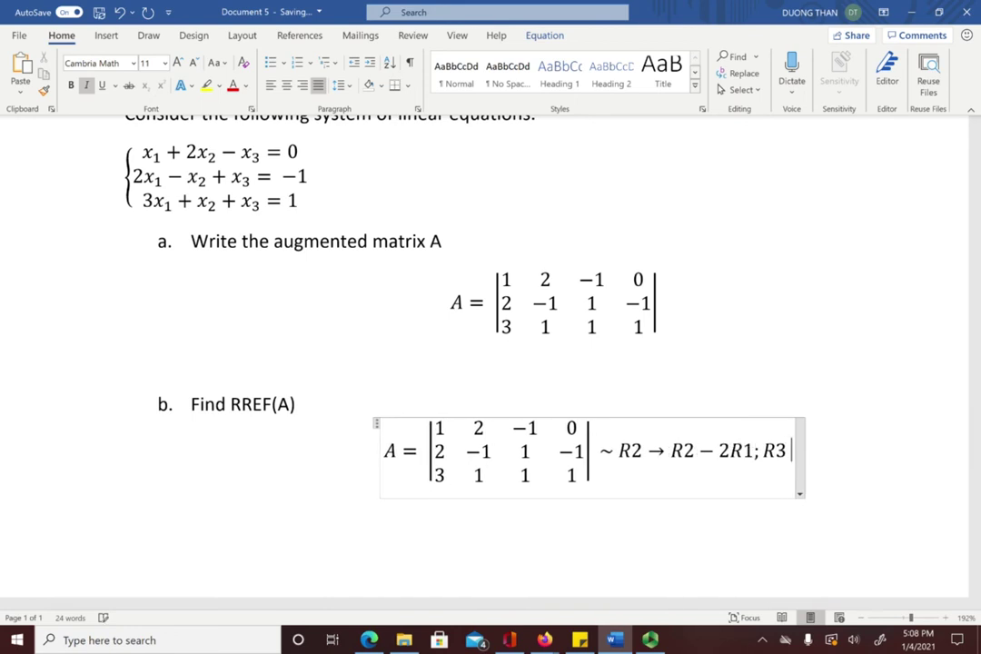
text(->)
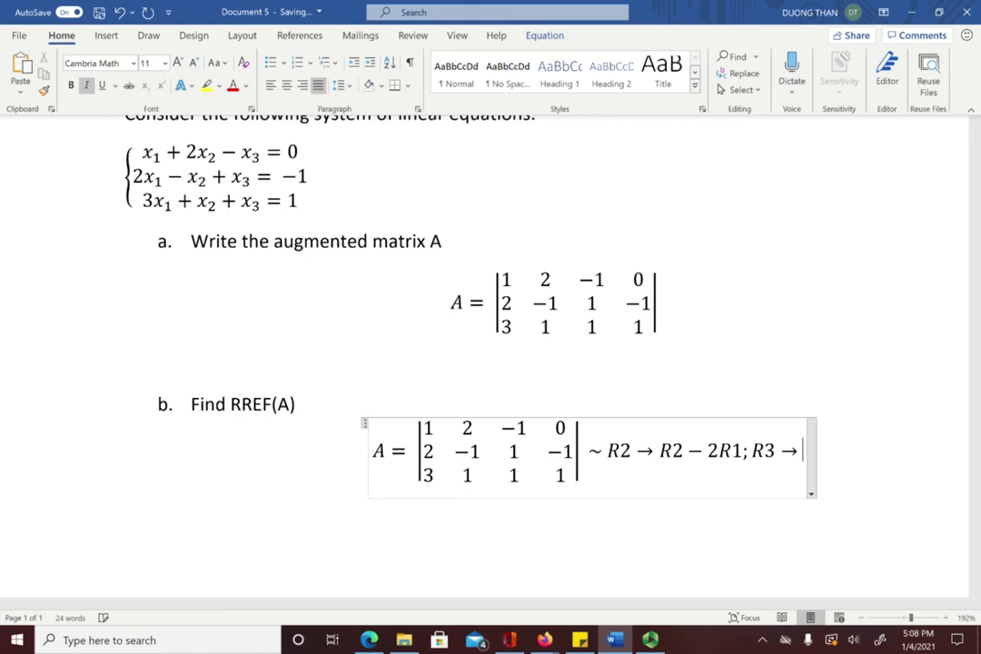
text(r)
key(BackSpace)
text(R3-)
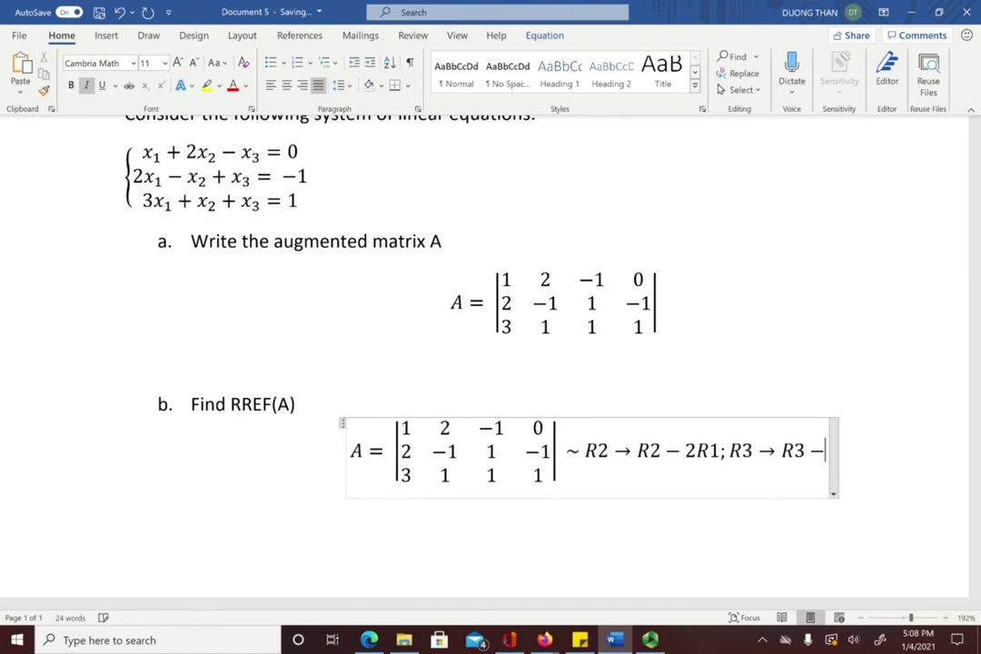
text(3R1)
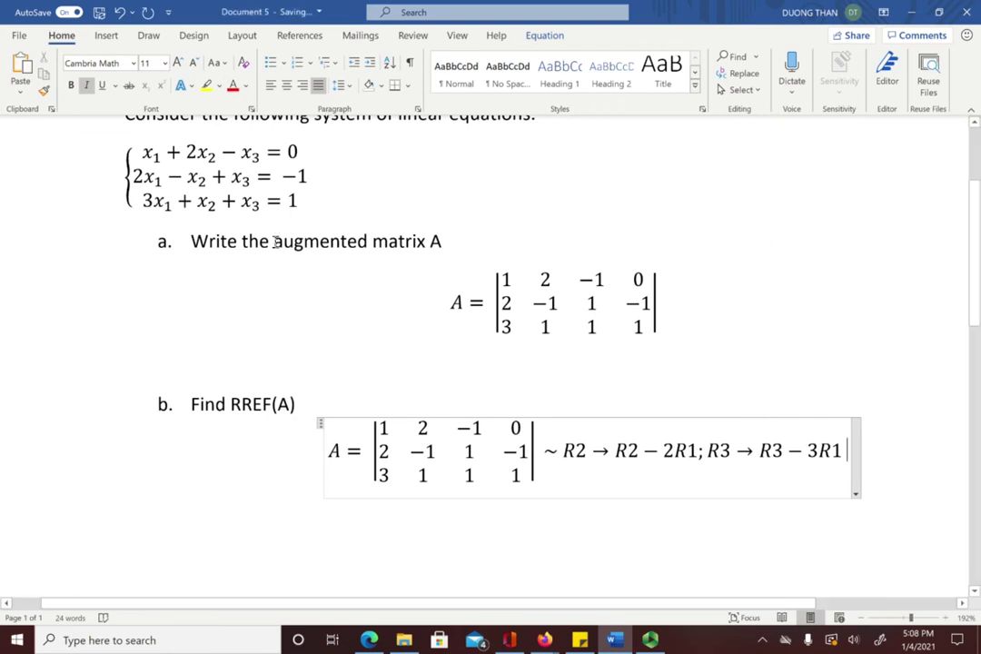
click(379, 449)
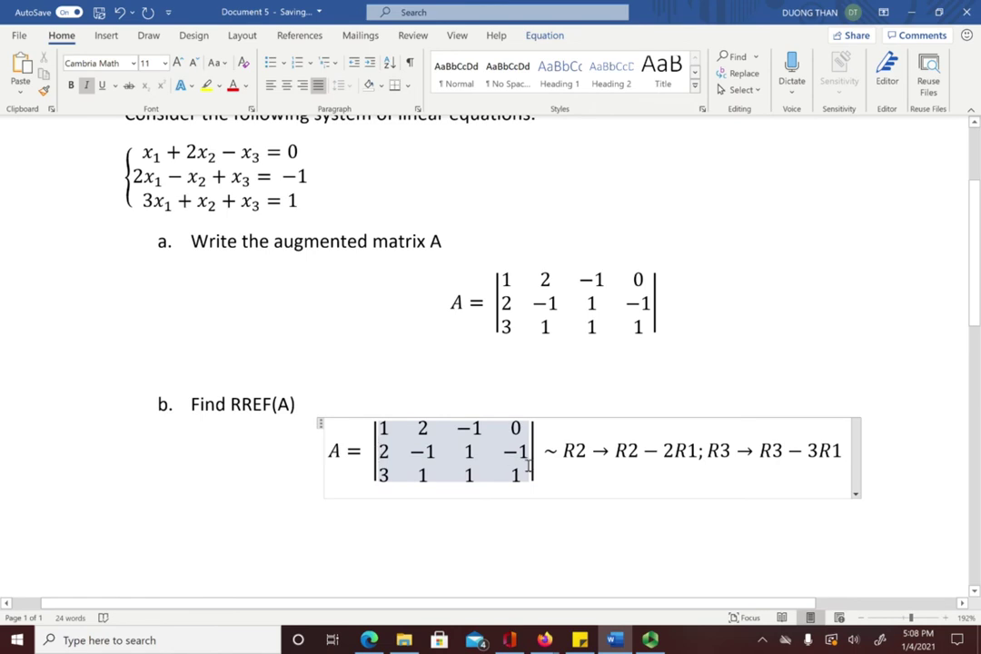
click(559, 510)
scroll(563, 499, down, 2)
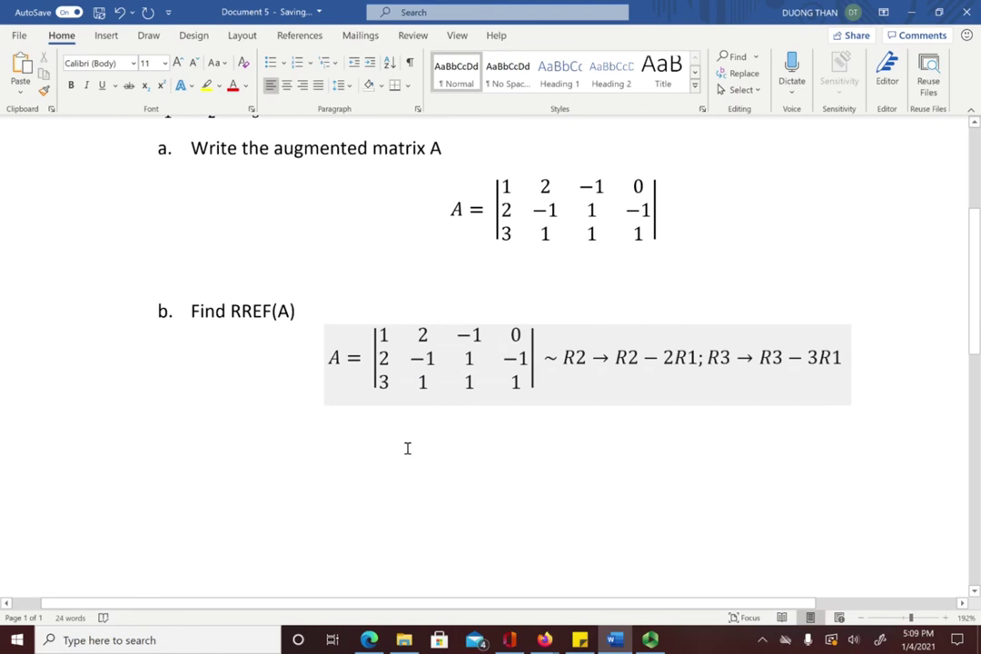
Step: Append a second ~ to the equation and paste a copy of the 3x4 matrix after it
click(845, 363)
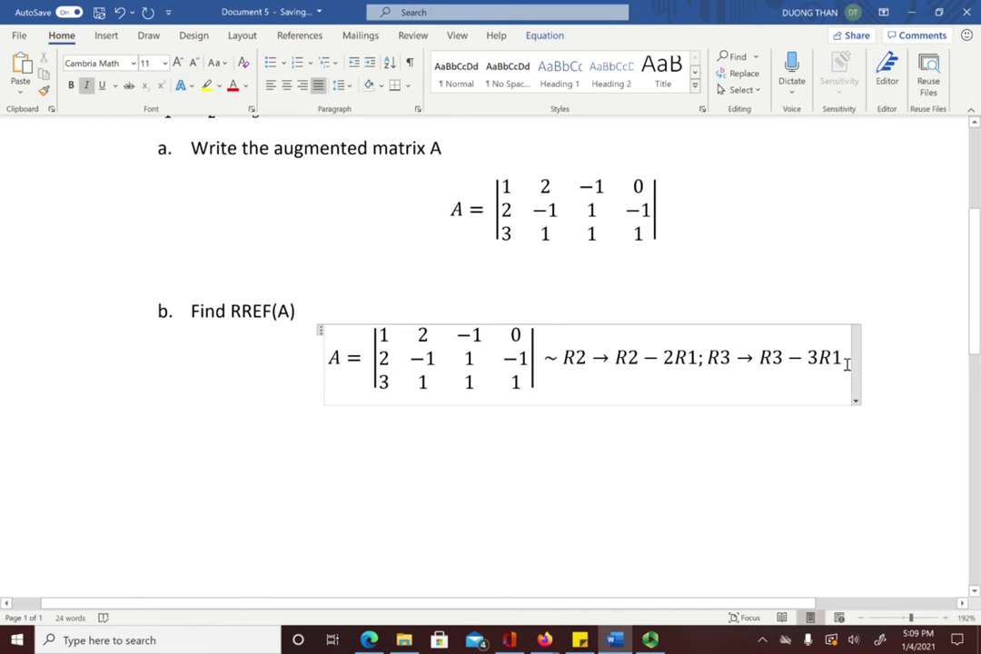
text(~)
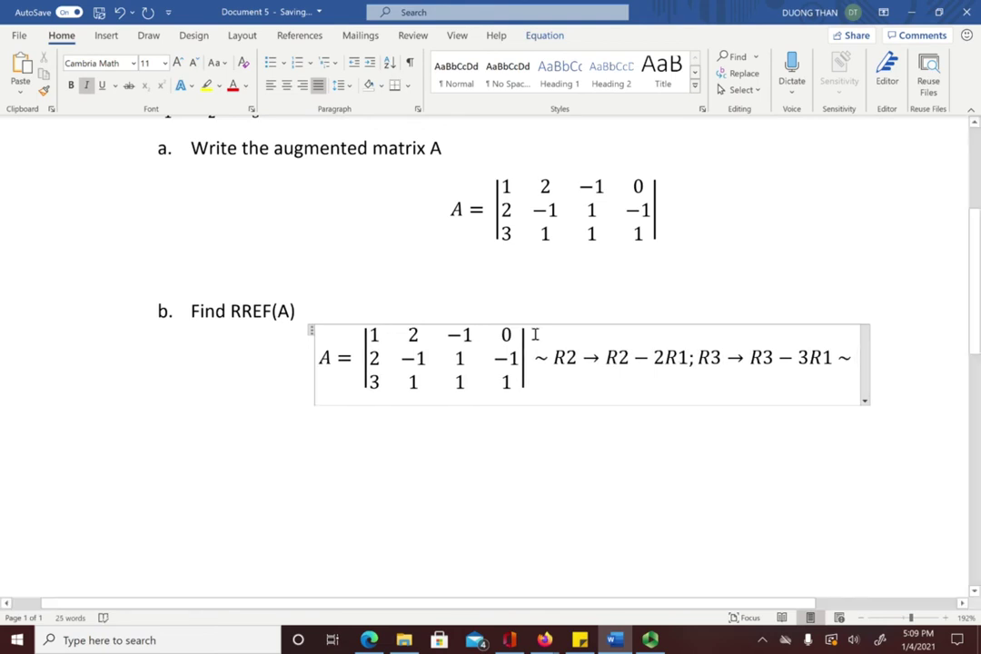
drag(369, 350, 523, 364)
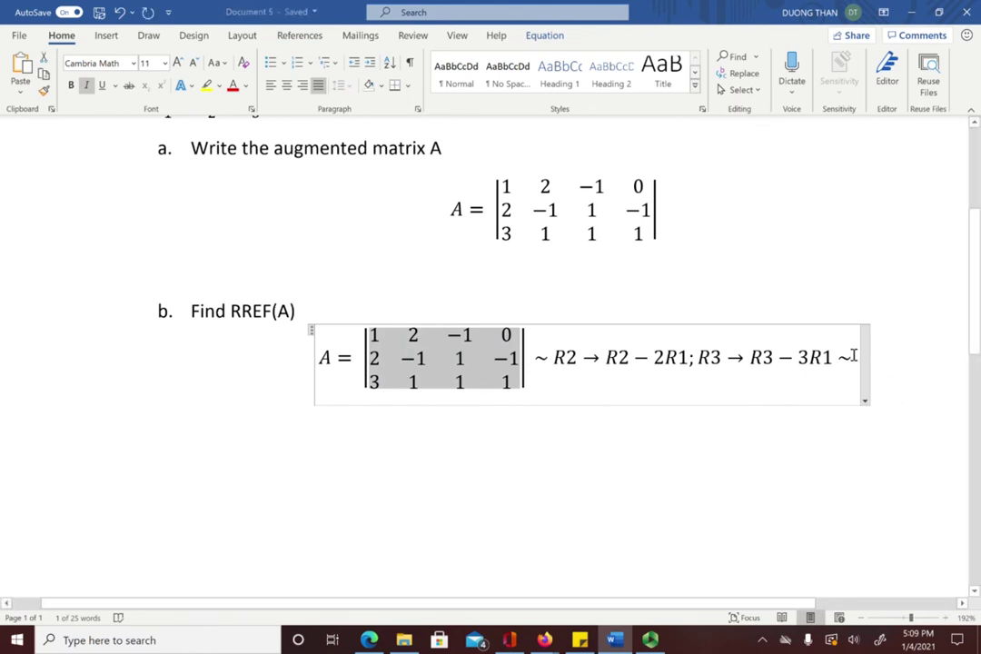
click(854, 356)
key(ctrl+v)
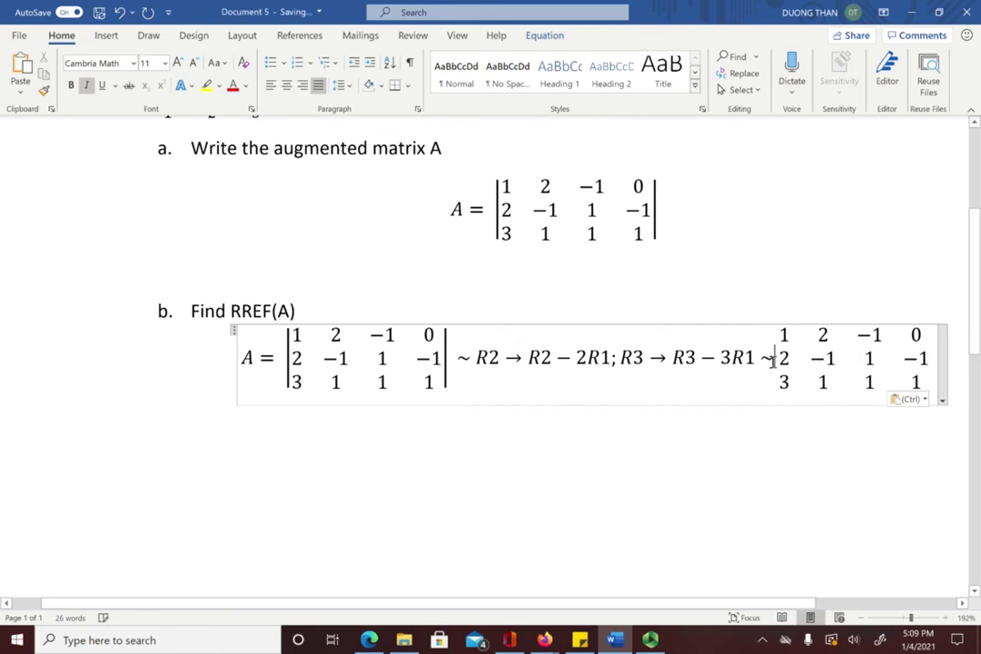
Step: Undo the misplaced pastes and paste the matrix copy after the final tilde
double_click(919, 360)
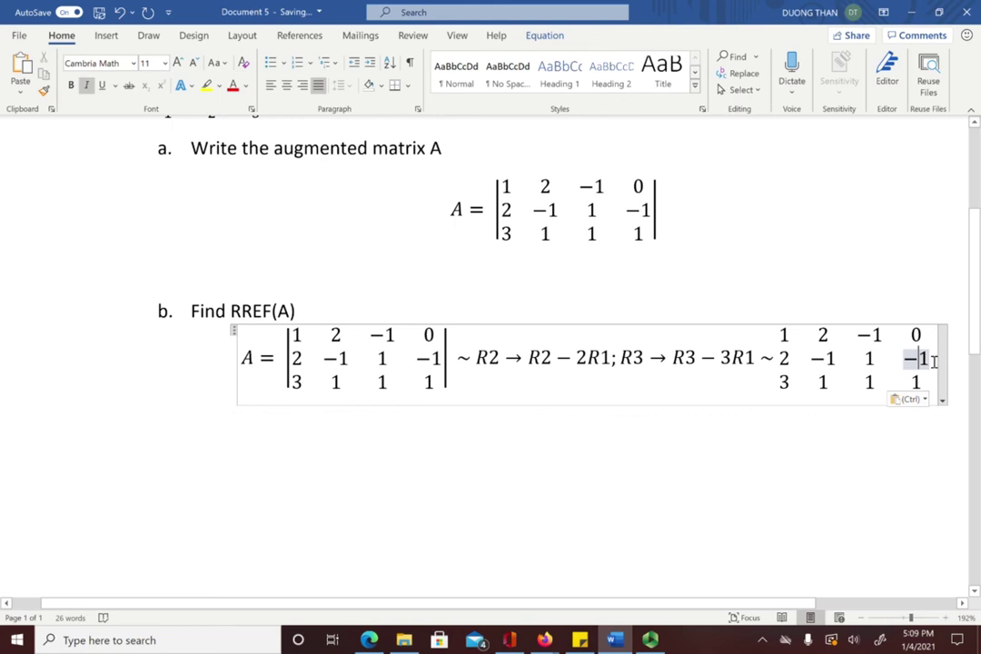
key(Right)
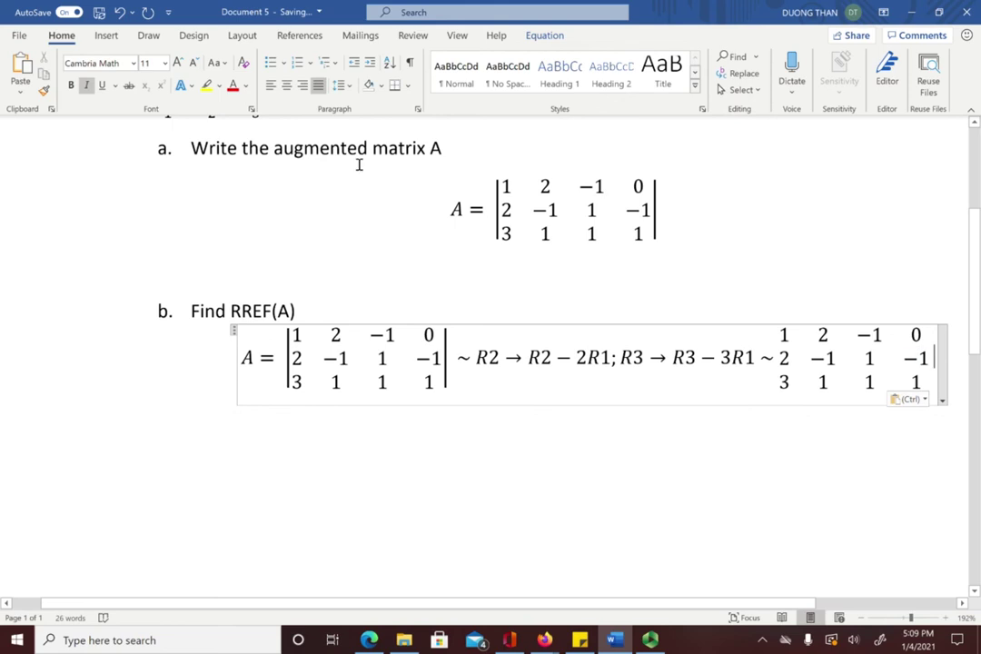
click(119, 14)
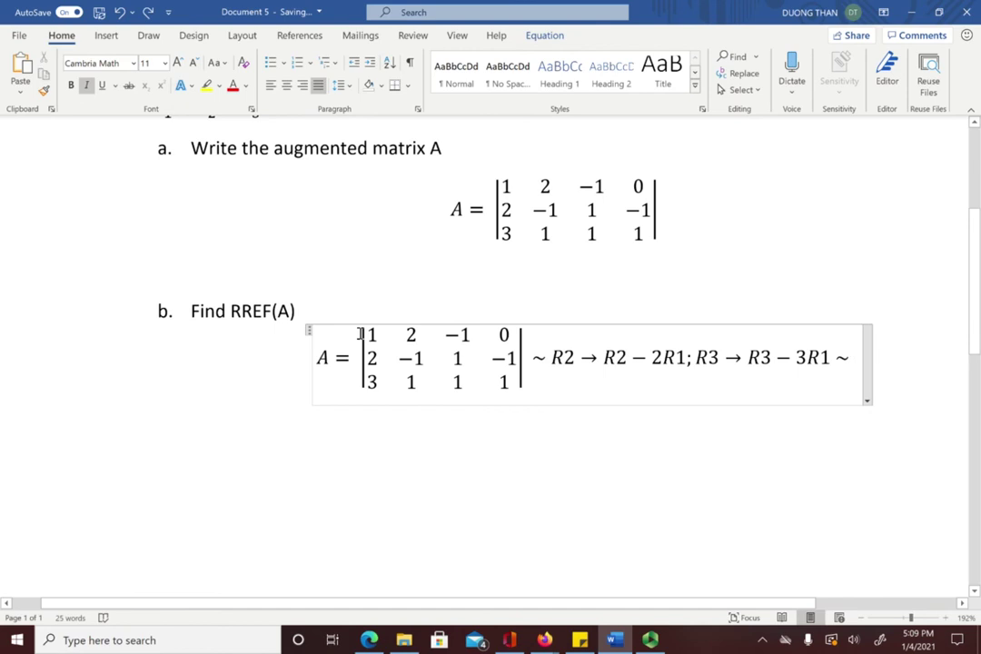
drag(361, 334, 389, 377)
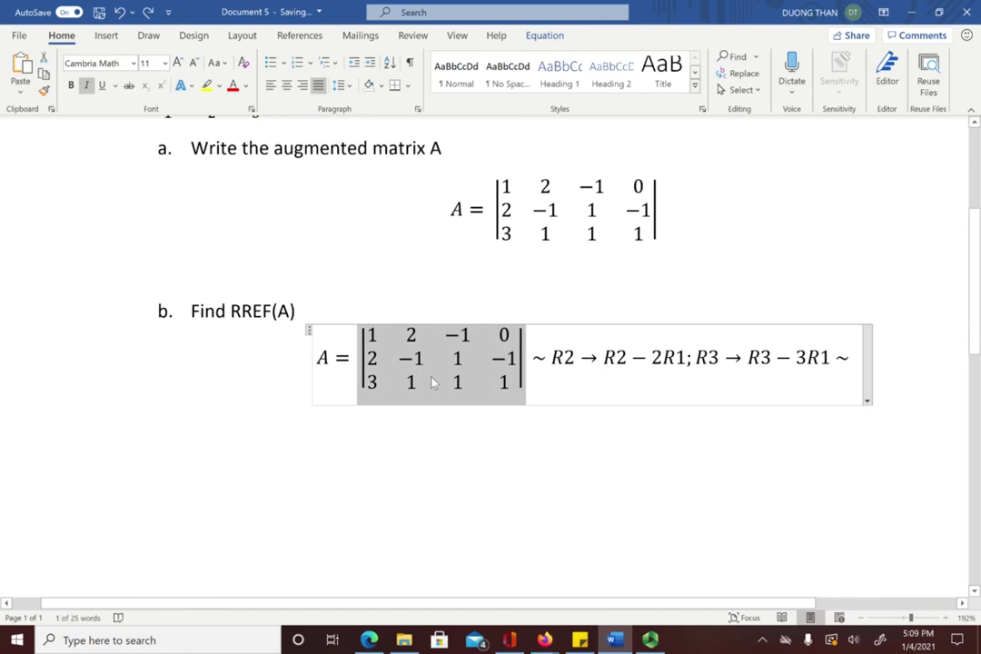
click(852, 361)
key(ctrl+v)
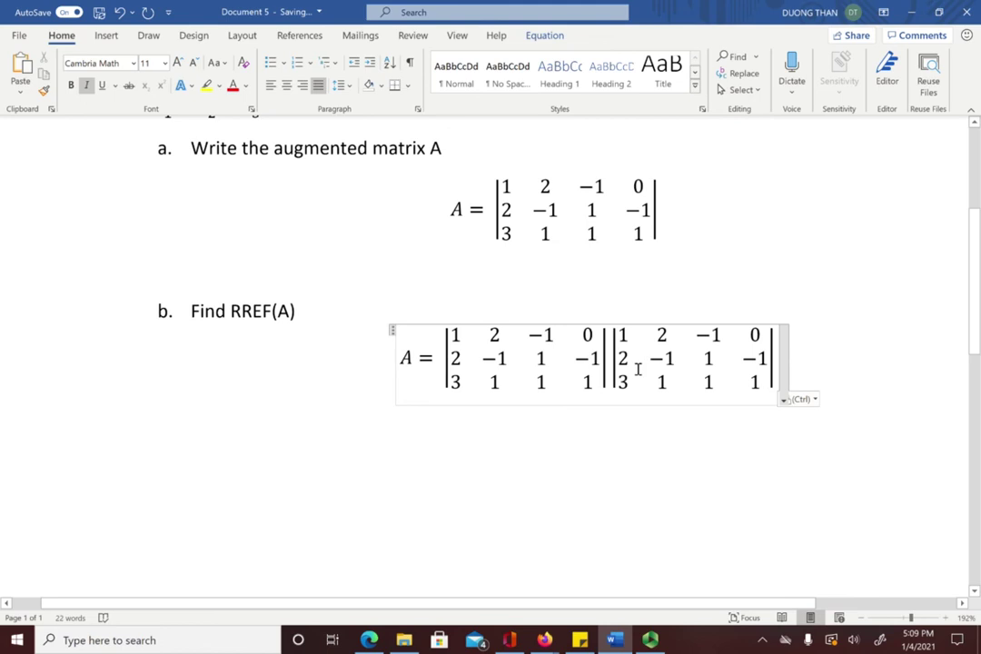
double_click(621, 359)
click(621, 358)
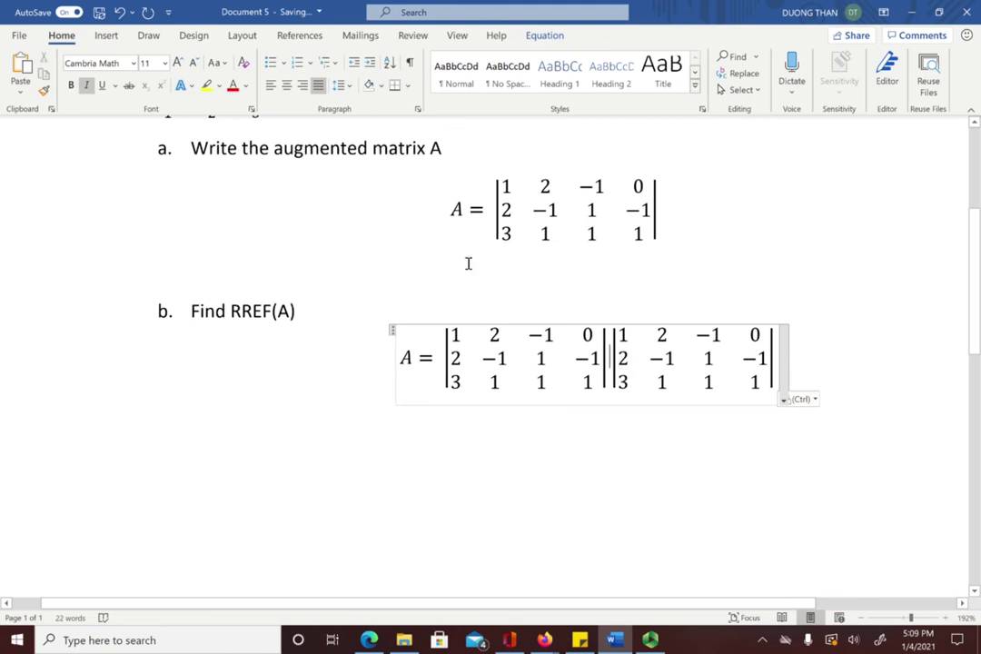
click(119, 14)
click(783, 413)
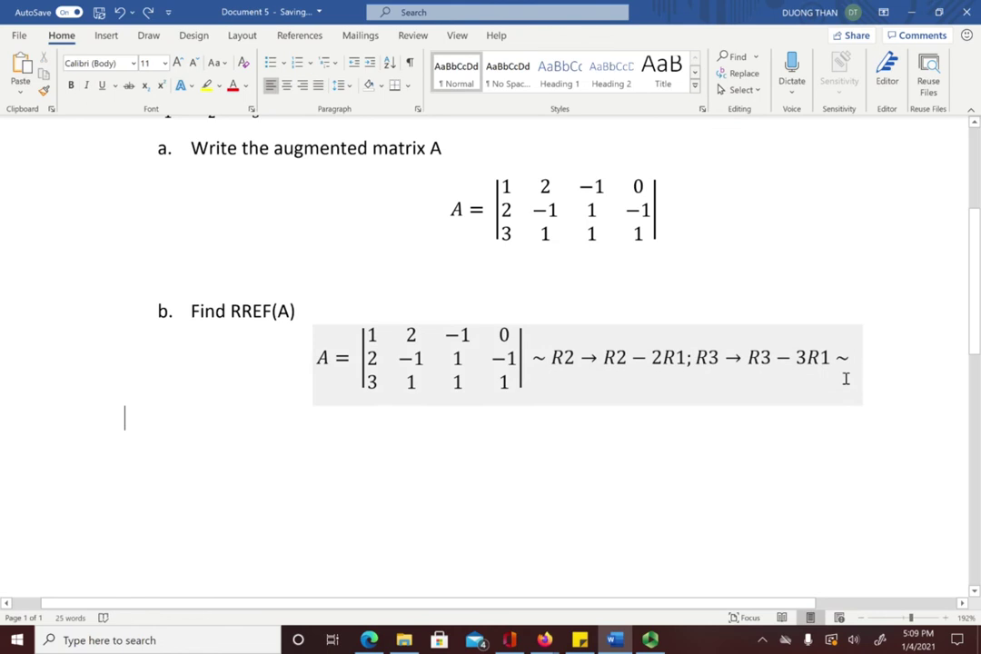
click(852, 363)
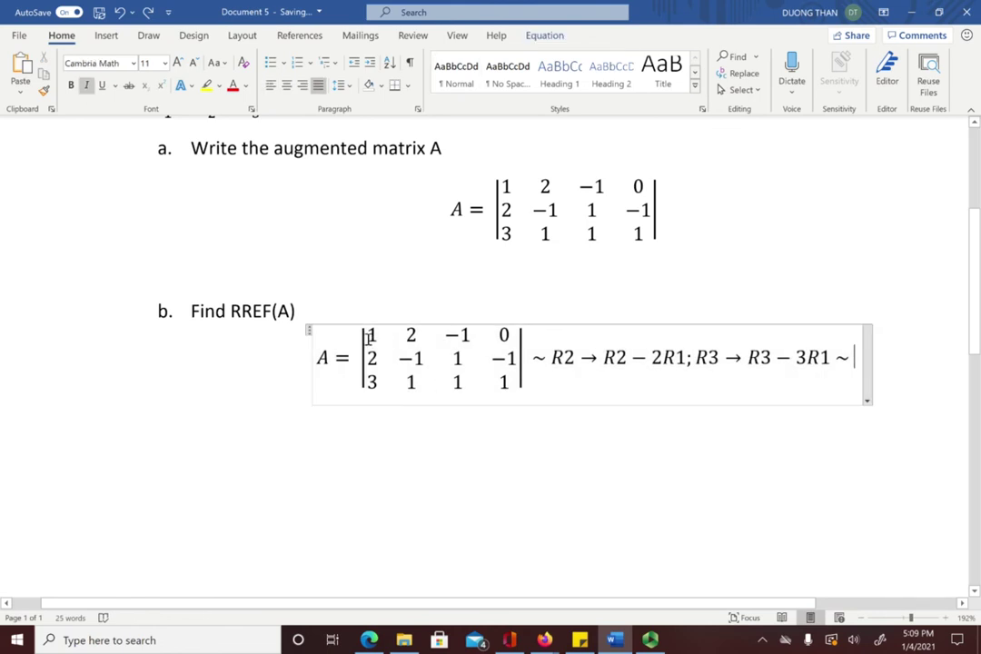
key(ctrl+v)
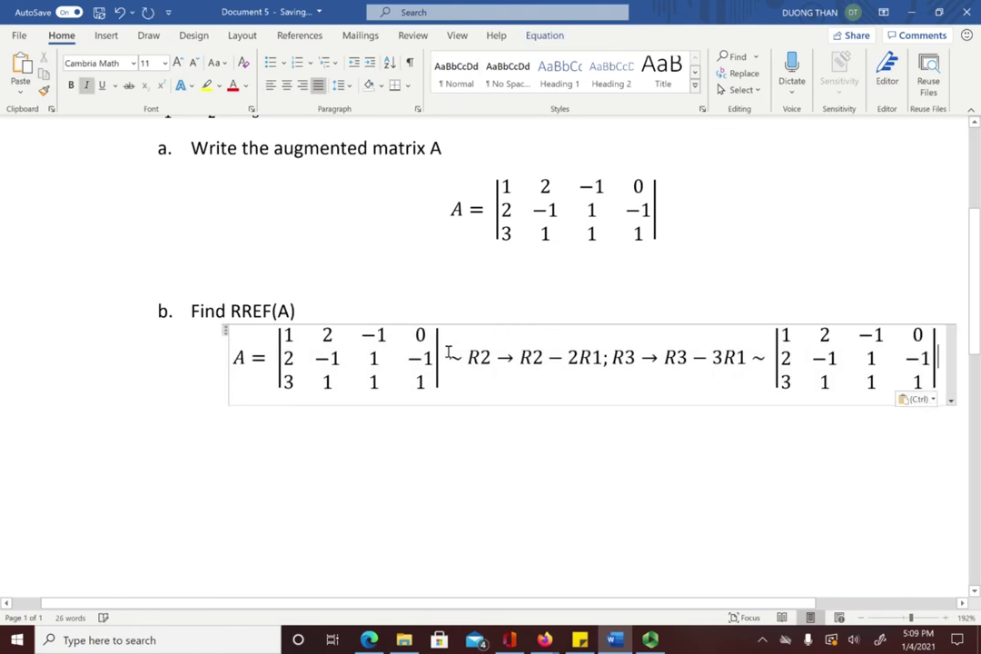